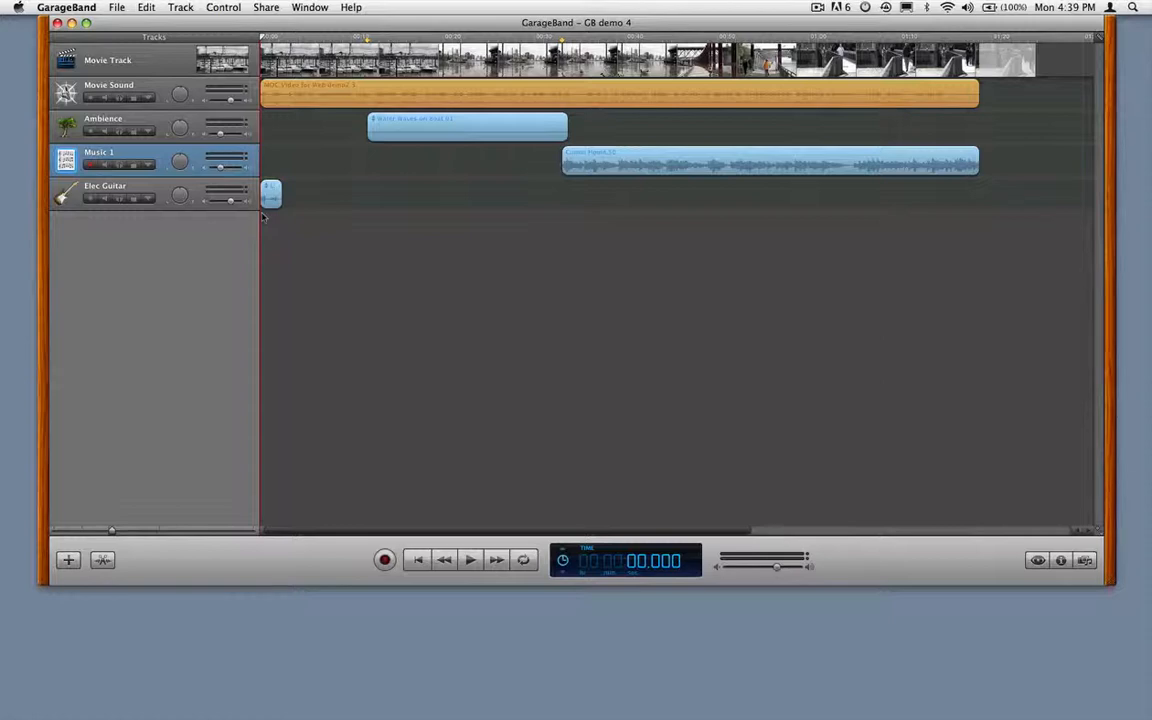
# Try trimming the start of the Comin Home region on the Music 1 track.
pyautogui.click(566, 166)
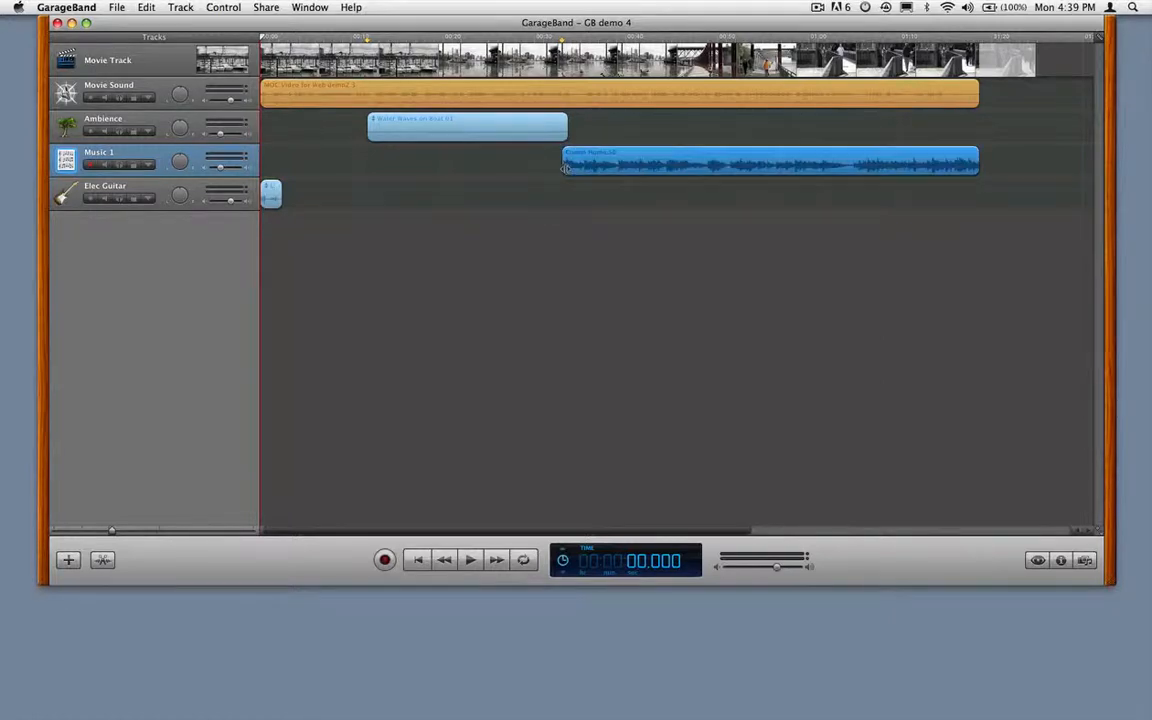
pyautogui.moveTo(566, 166)
pyautogui.mouseDown()
pyautogui.moveTo(792, 166)
pyautogui.moveTo(563, 166)
pyautogui.mouseUp()
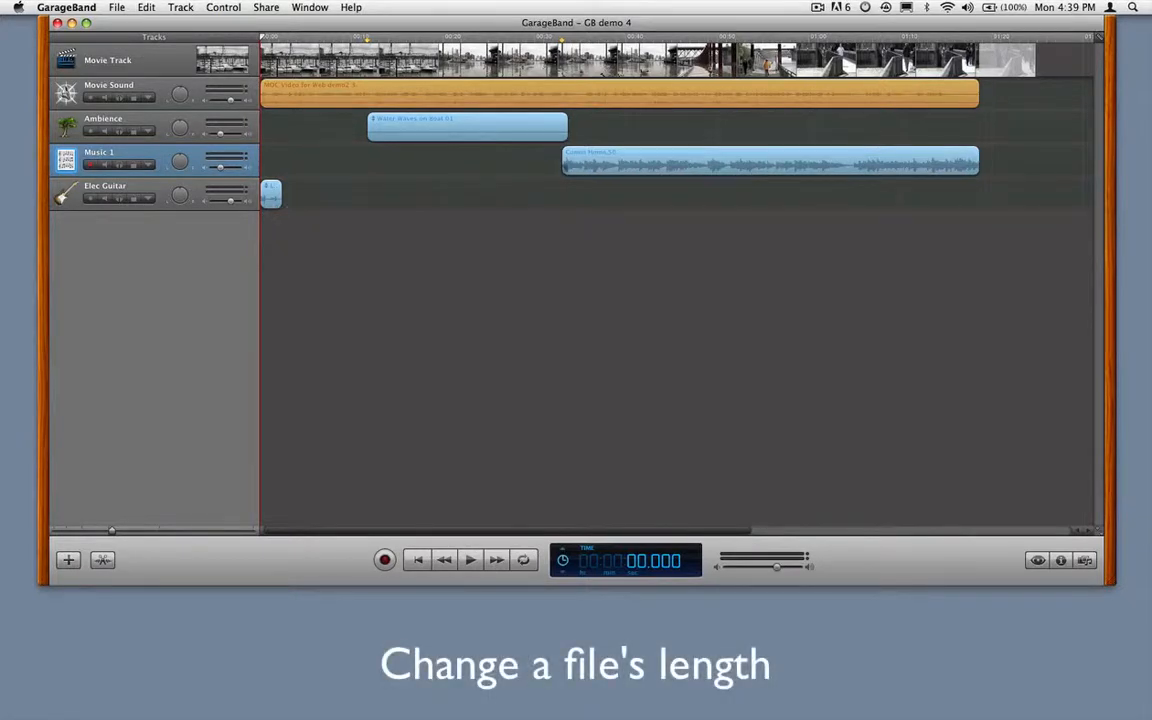
pyautogui.click(566, 166)
pyautogui.moveTo(566, 166)
pyautogui.mouseDown()
pyautogui.moveTo(787, 166)
pyautogui.moveTo(564, 179)
pyautogui.mouseUp()
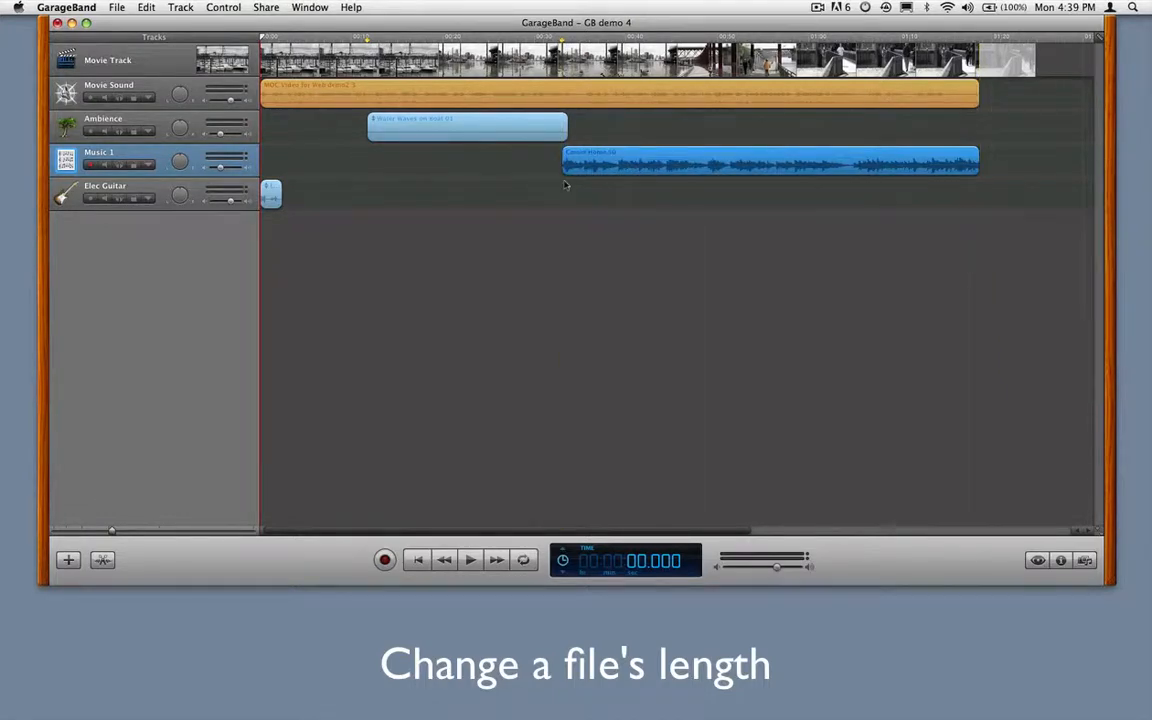
# Split the Comin Home region on Music 1 at 40.950 seconds and deselect both pieces.
pyautogui.click(634, 37)
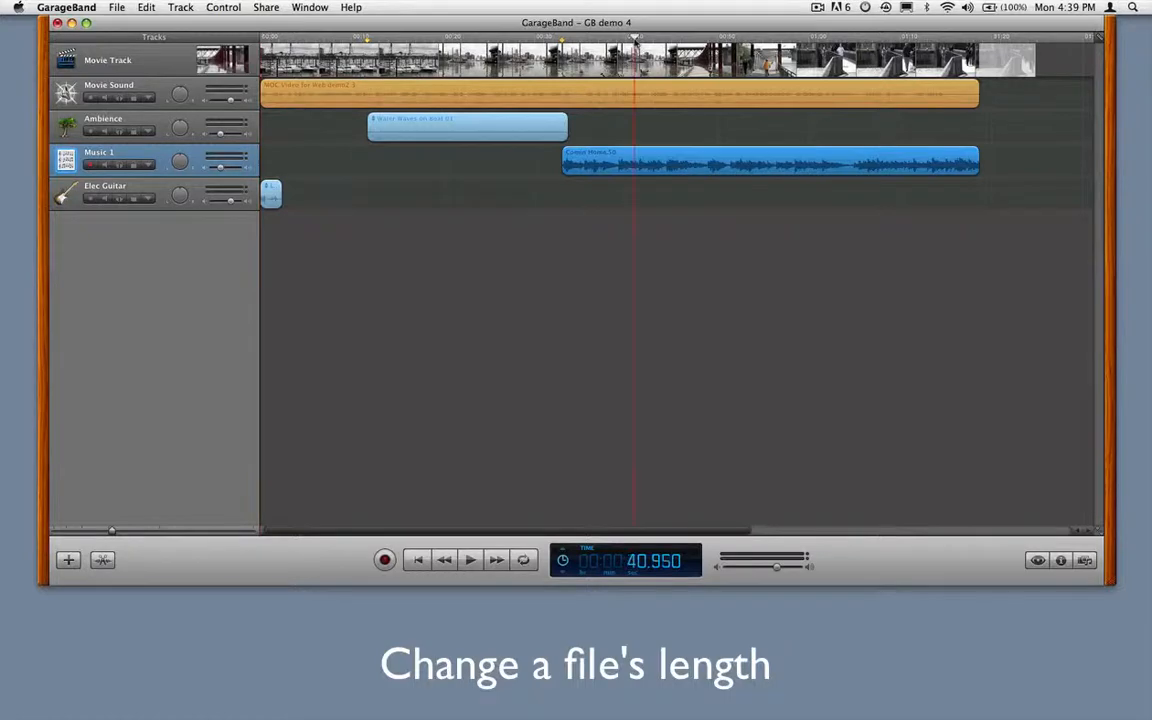
pyautogui.click(148, 7)
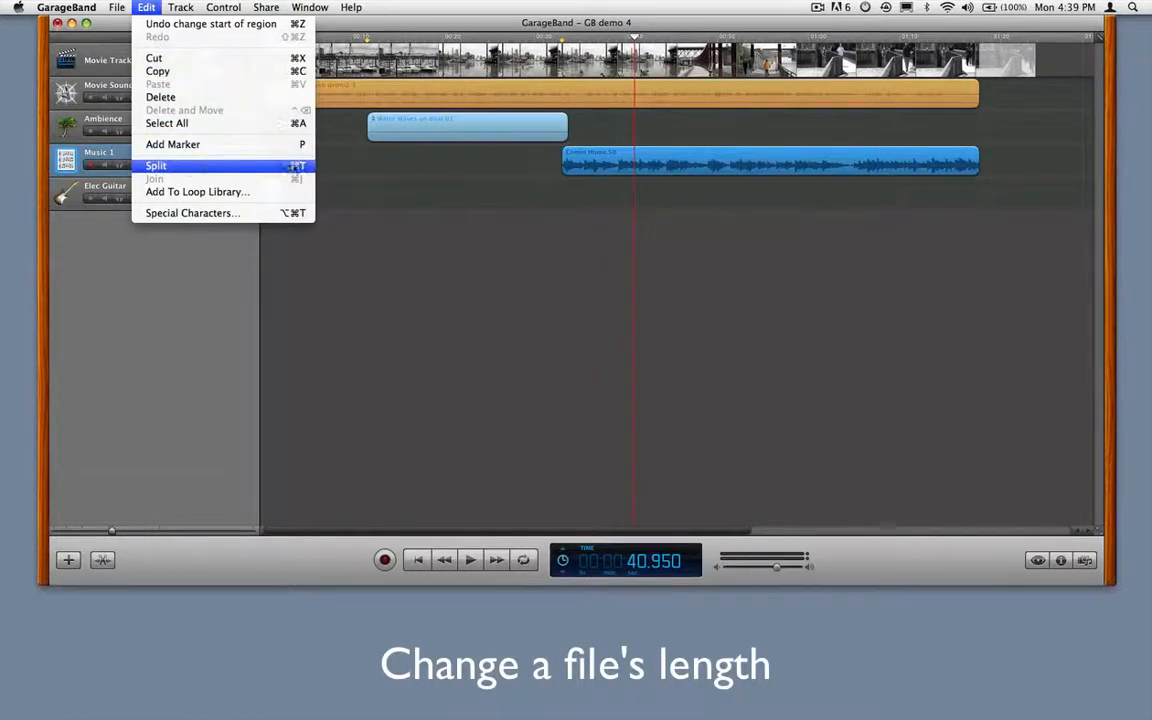
pyautogui.click(266, 166)
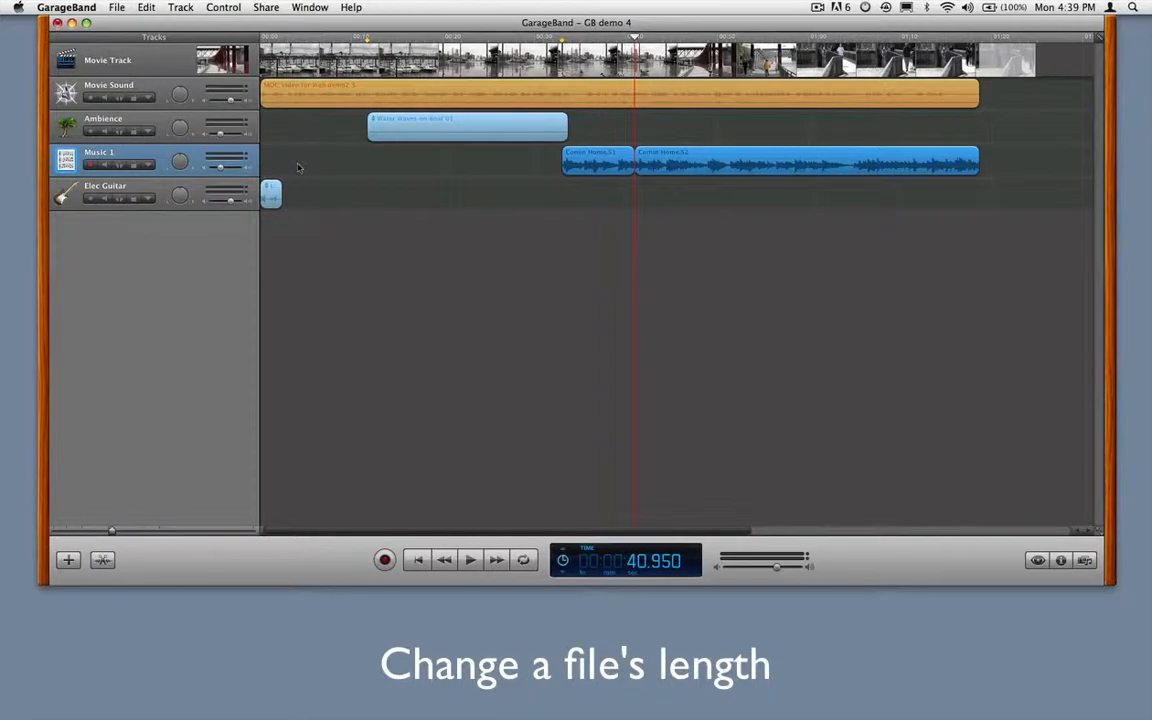
pyautogui.click(677, 224)
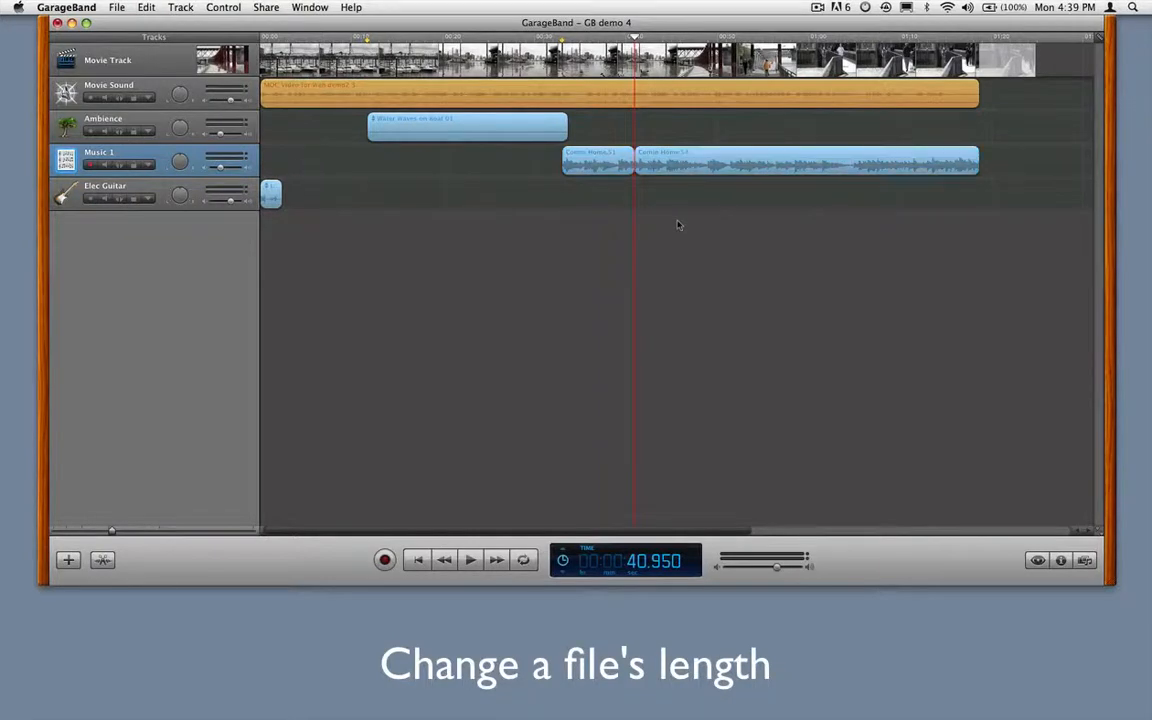
# Delete the piece after the split and extend the remaining Music 1 region to the end of the Movie Sound region.
pyautogui.click(677, 170)
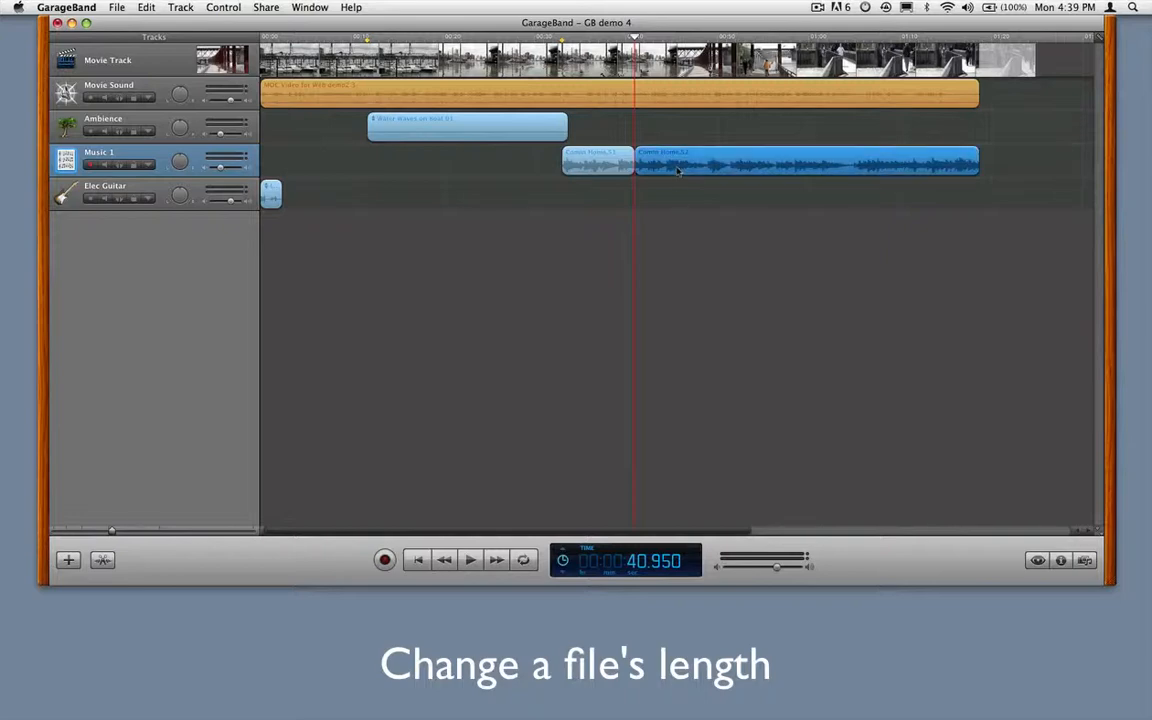
pyautogui.press('Delete')
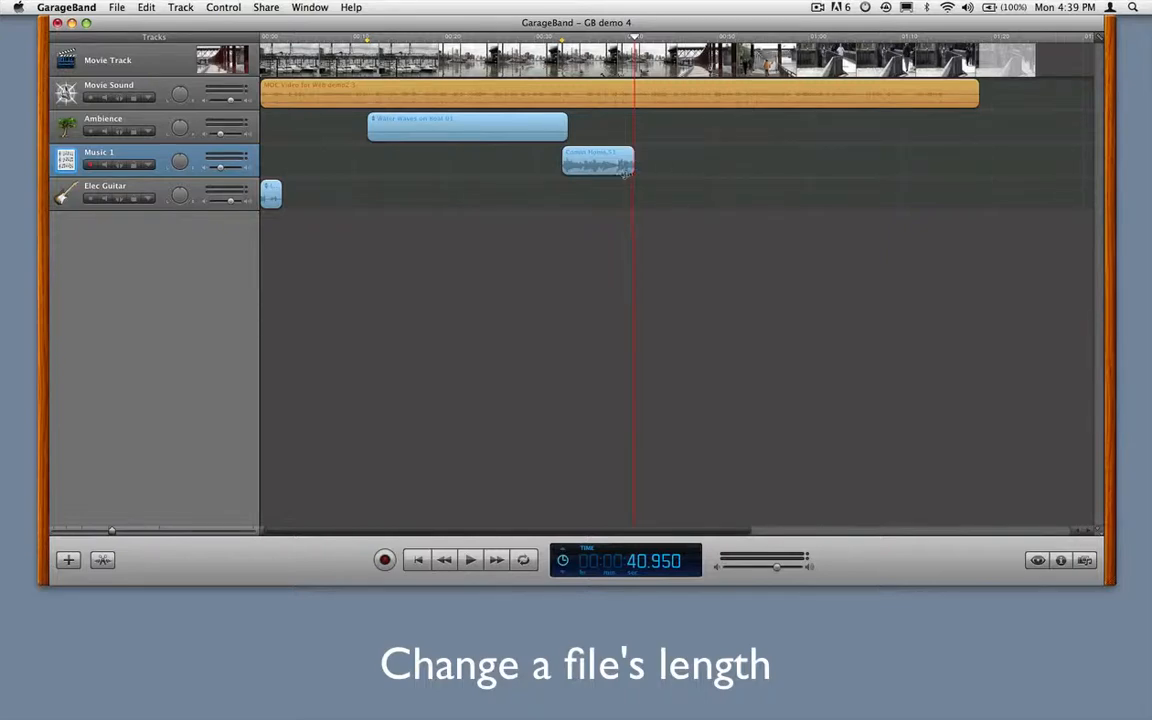
pyautogui.moveTo(633, 164); pyautogui.dragTo(970, 164)
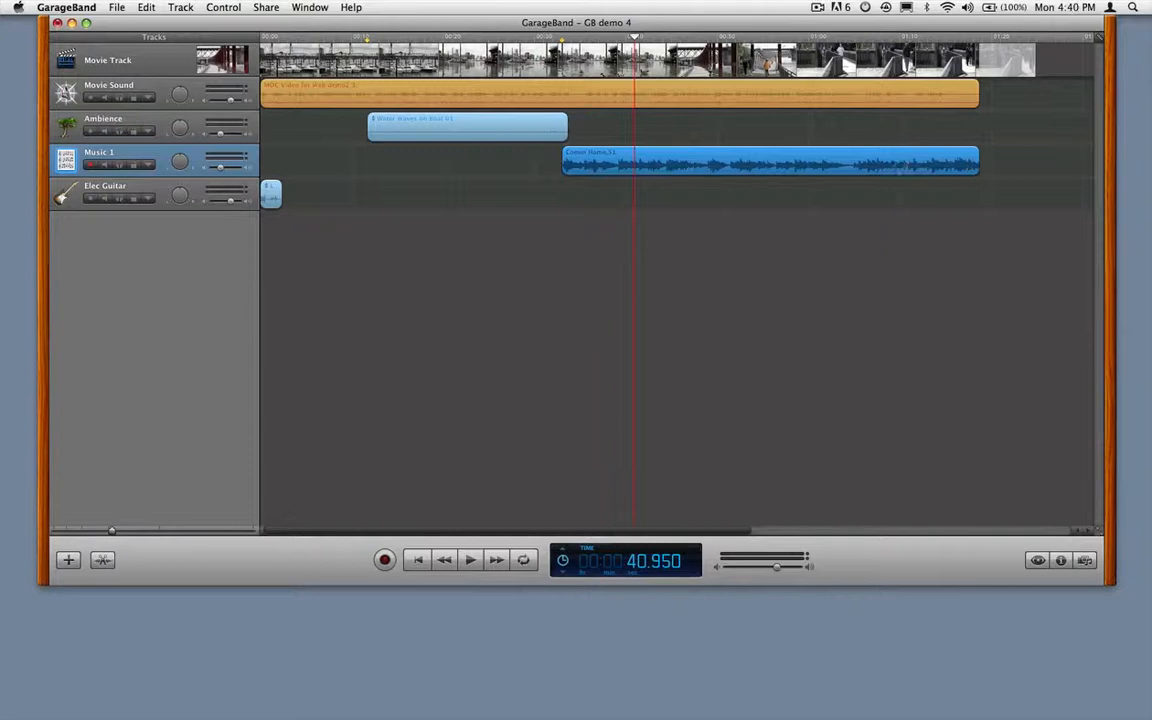
# Open the Music 1 region in the track editor and turn off Snap to Grid.
pyautogui.doubleClick(768, 161)
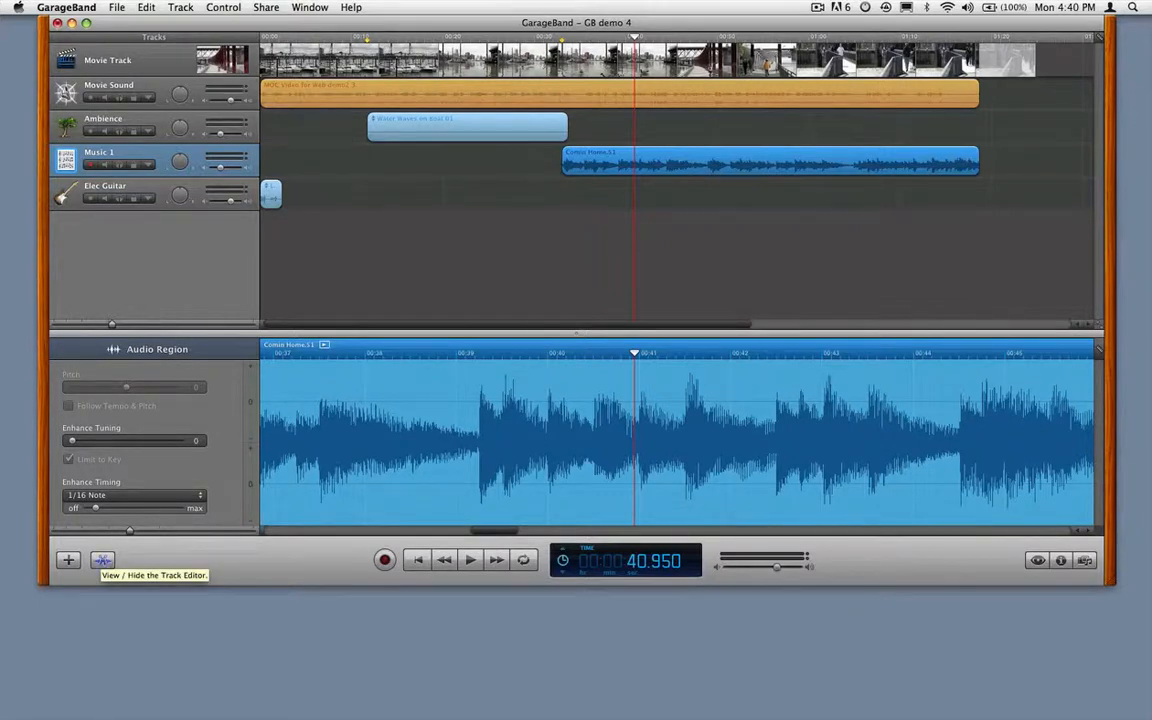
pyautogui.click(226, 8)
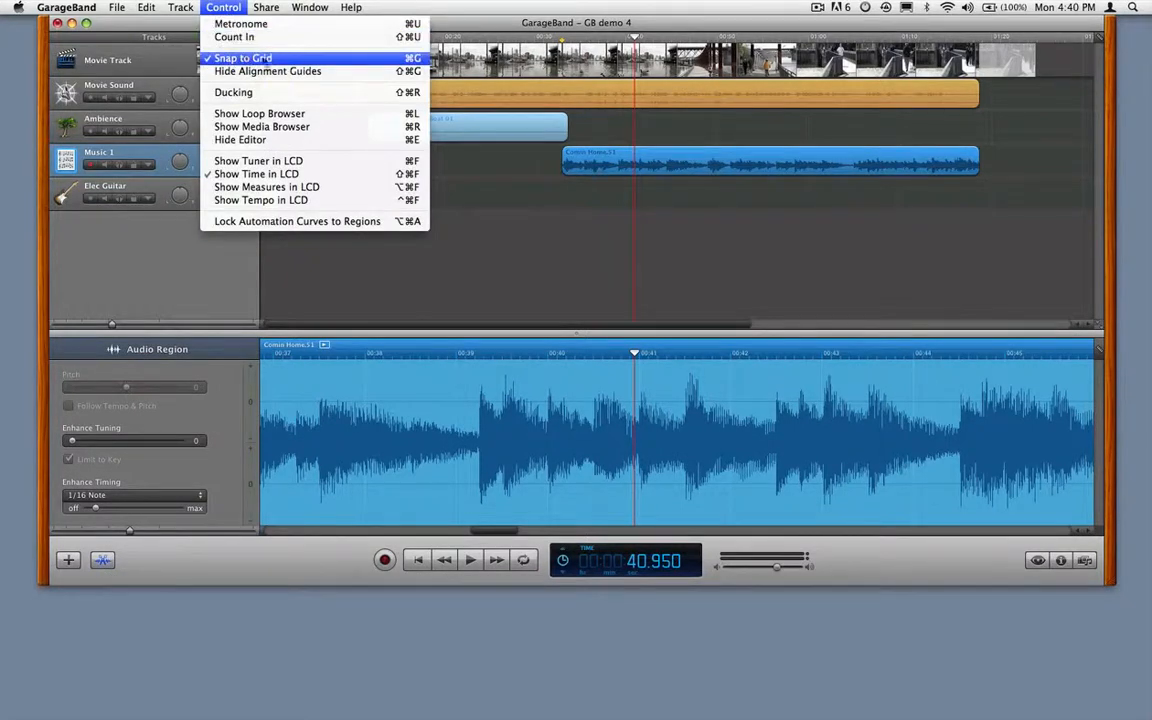
pyautogui.click(369, 61)
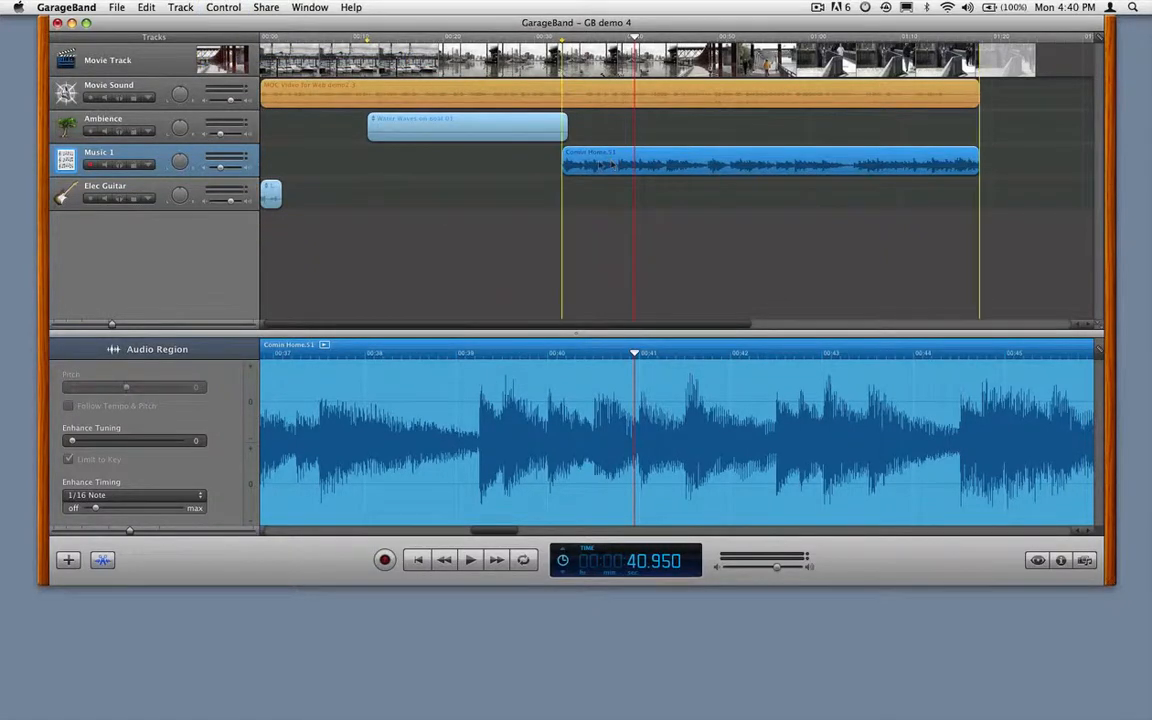
# Try nudging the Music 1 region freely in the timeline around the marker near 33 seconds.
pyautogui.moveTo(552, 155); pyautogui.dragTo(506, 155)
pyautogui.moveTo(619, 150)
pyautogui.mouseDown()
pyautogui.moveTo(470, 158)
pyautogui.moveTo(530, 182)
pyautogui.moveTo(544, 163)
pyautogui.moveTo(605, 168)
pyautogui.mouseUp()
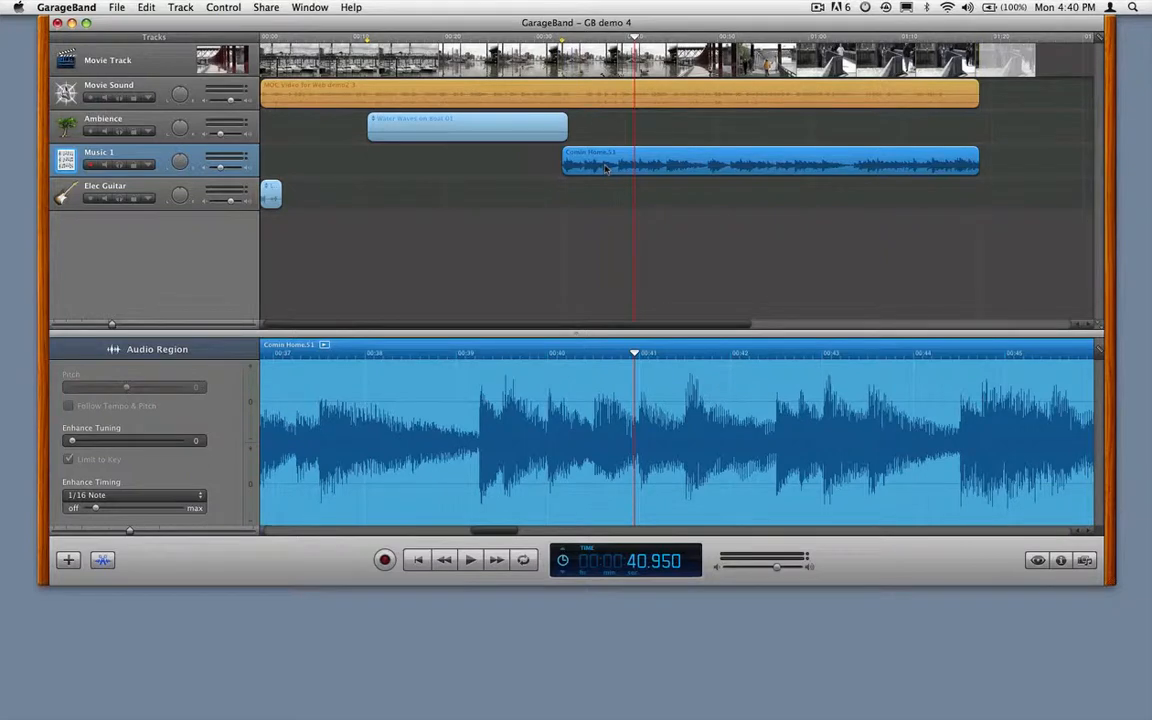
pyautogui.hotkey('ctrl', 'Right')
pyautogui.hotkey('ctrl', 'Right')
pyautogui.hotkey('ctrl', 'Right')
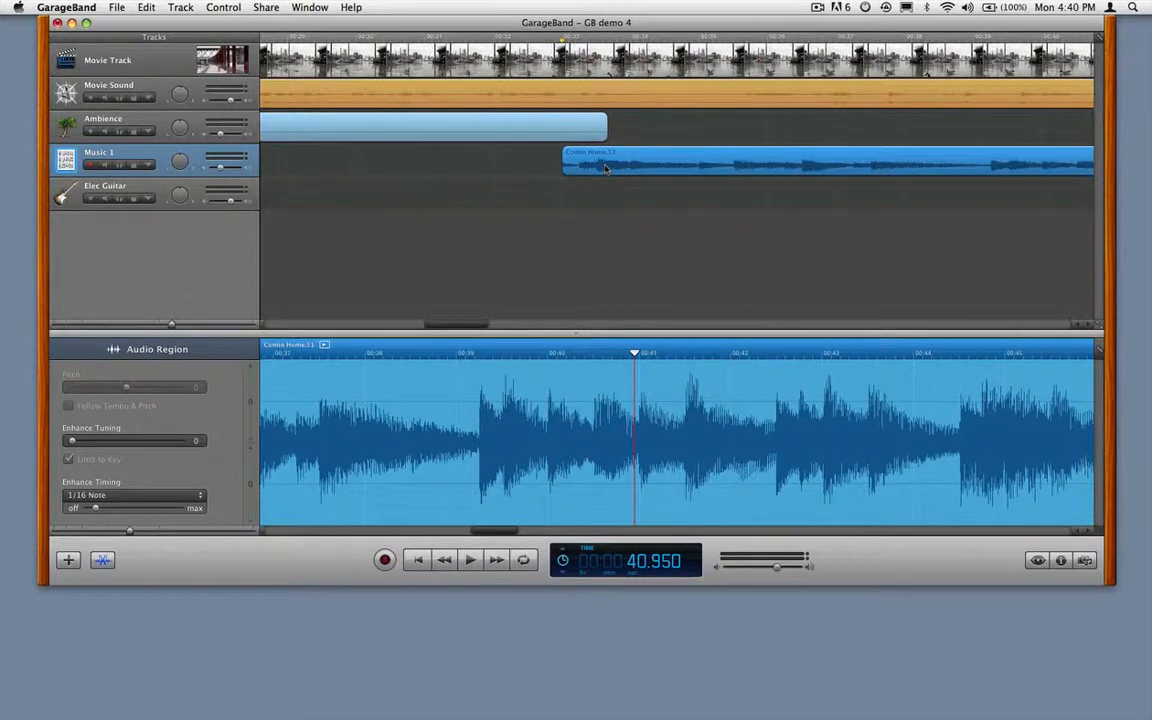
pyautogui.moveTo(605, 168)
pyautogui.mouseDown()
pyautogui.moveTo(523, 166)
pyautogui.moveTo(603, 168)
pyautogui.mouseUp()
# Place the playhead at 33.130 seconds and try trimming and shifting the start of the Music 1 region in the track editor.
pyautogui.moveTo(494, 537)
pyautogui.mouseDown()
pyautogui.moveTo(450, 535)
pyautogui.moveTo(474, 532)
pyautogui.mouseUp()
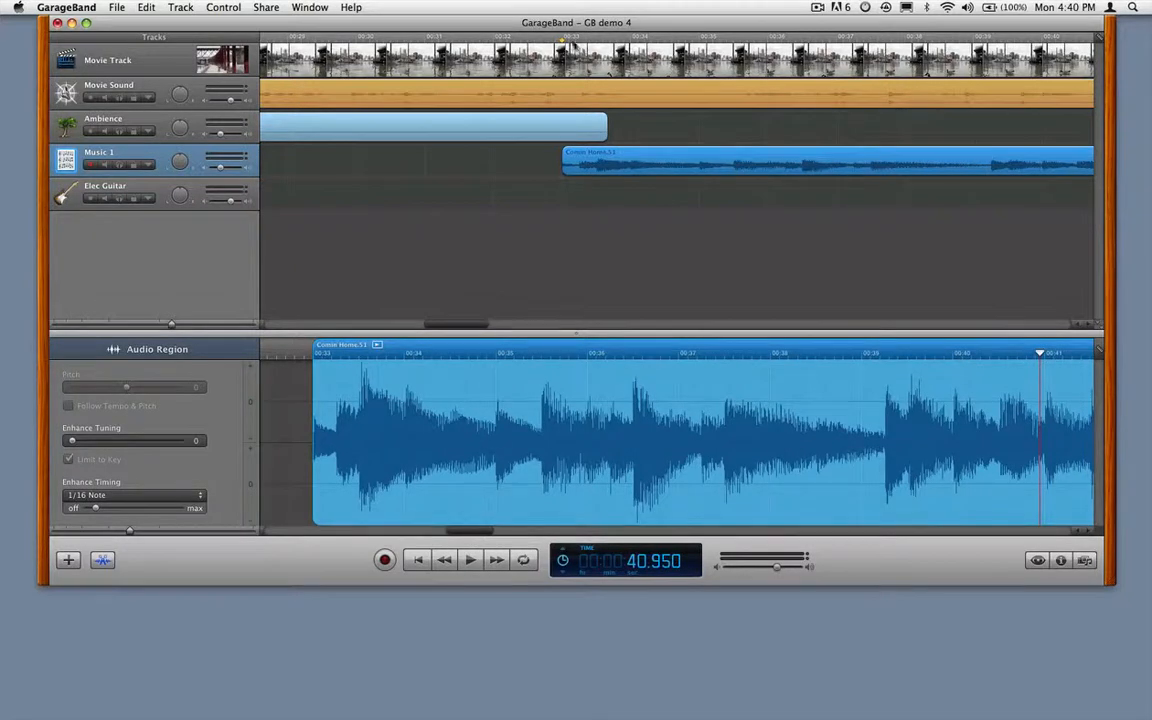
pyautogui.click(571, 38)
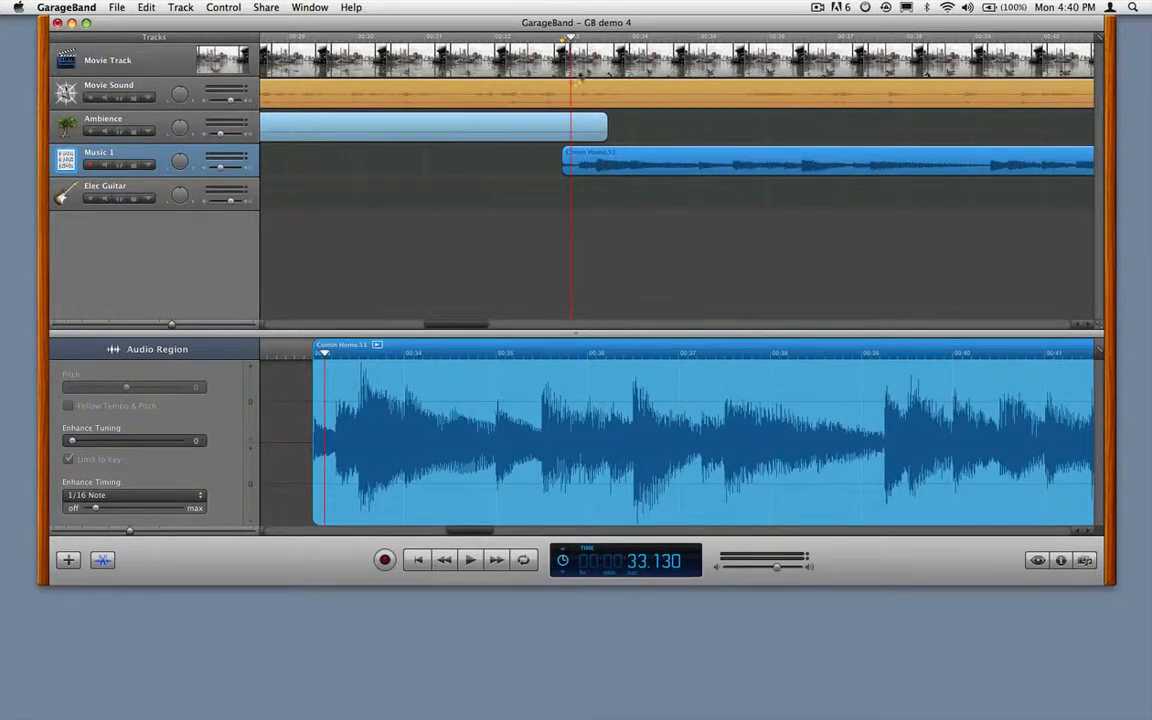
pyautogui.click(603, 163)
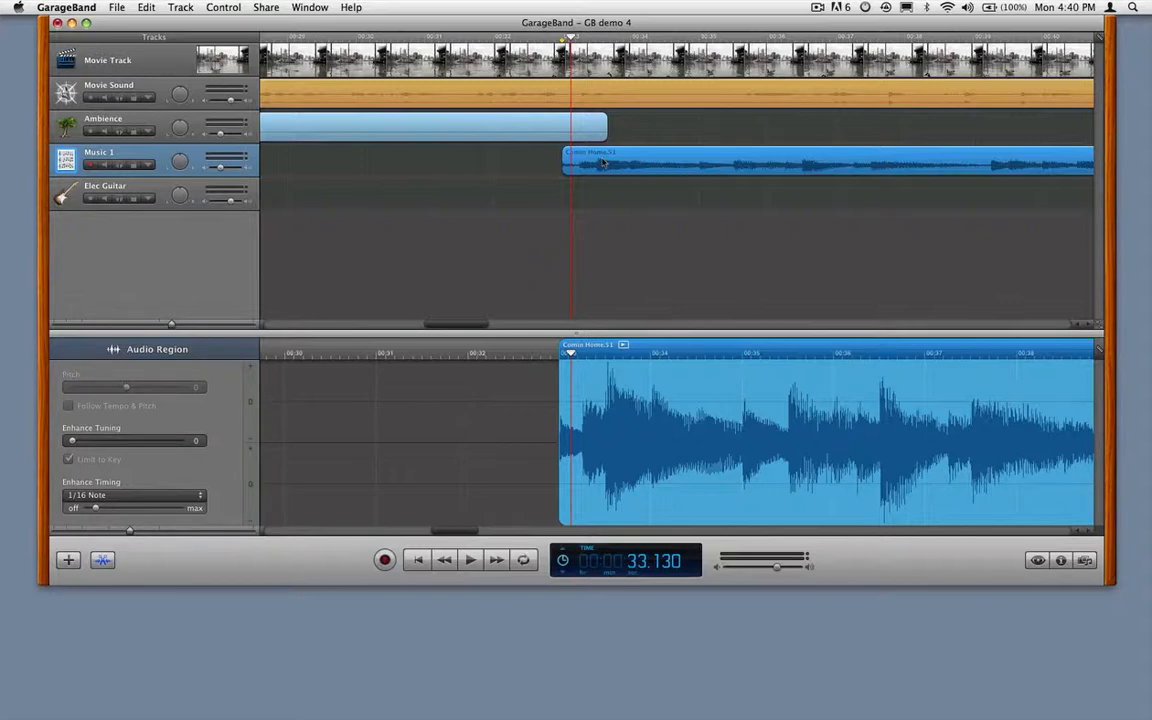
pyautogui.click(562, 507)
pyautogui.moveTo(562, 507)
pyautogui.mouseDown()
pyautogui.moveTo(742, 505)
pyautogui.moveTo(563, 515)
pyautogui.mouseUp()
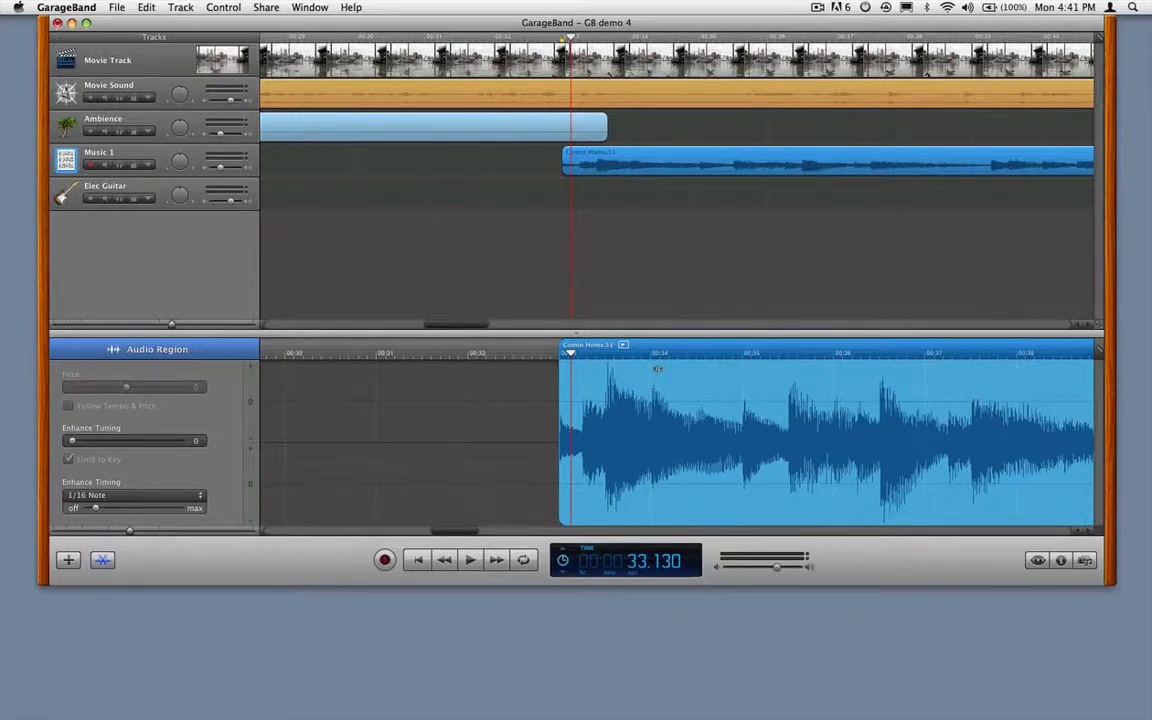
pyautogui.moveTo(657, 369)
pyautogui.mouseDown()
pyautogui.moveTo(534, 375)
pyautogui.moveTo(654, 382)
pyautogui.mouseUp()
# Return to the project start, solo the Elec Guitar track and loop its Latin Danza Guitar 02 region slightly past three repetitions.
pyautogui.press('Return')
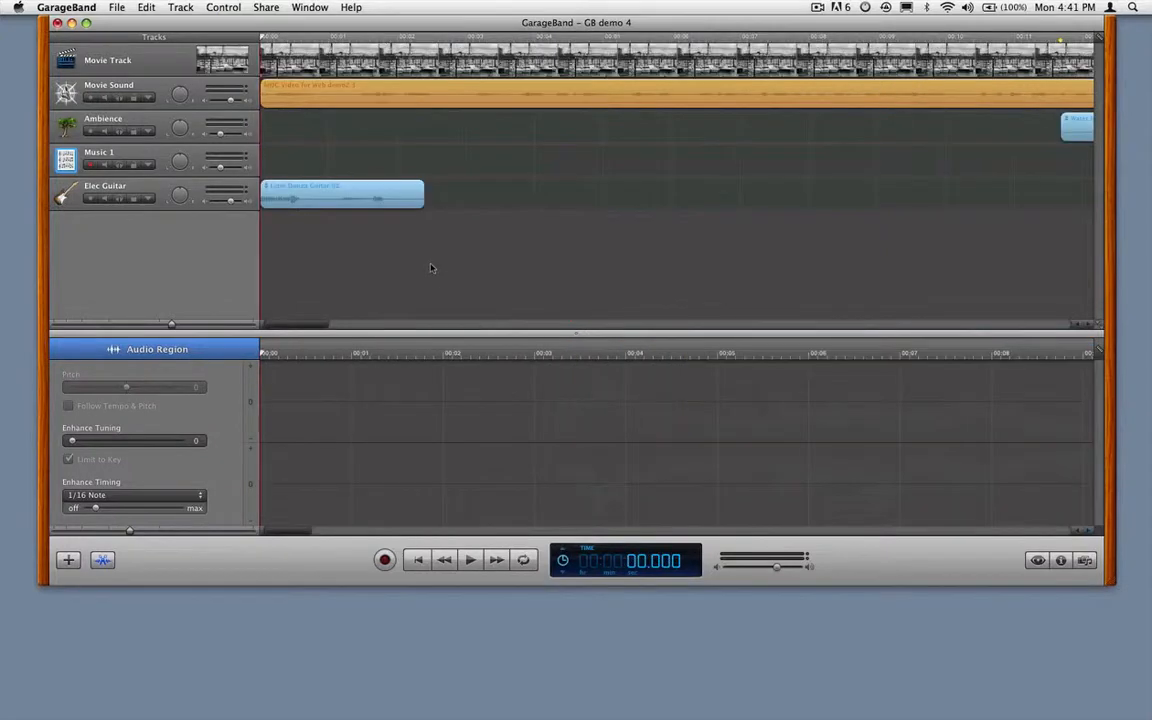
pyautogui.click(119, 199)
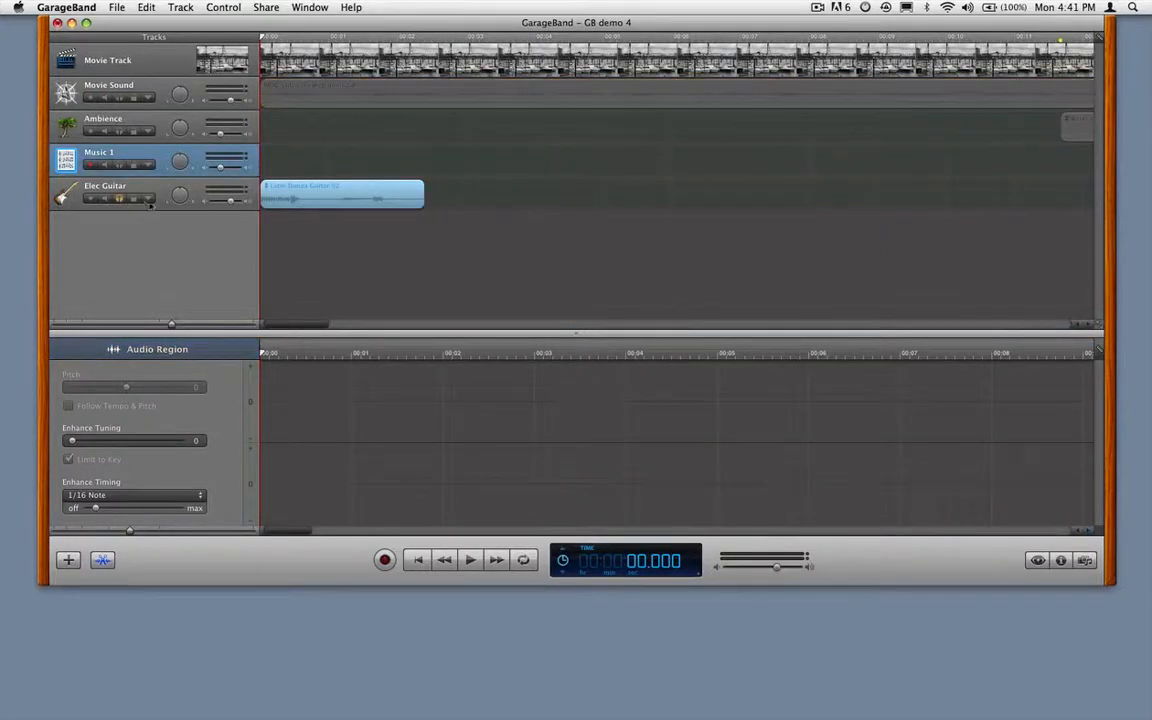
pyautogui.moveTo(424, 185); pyautogui.dragTo(789, 190)
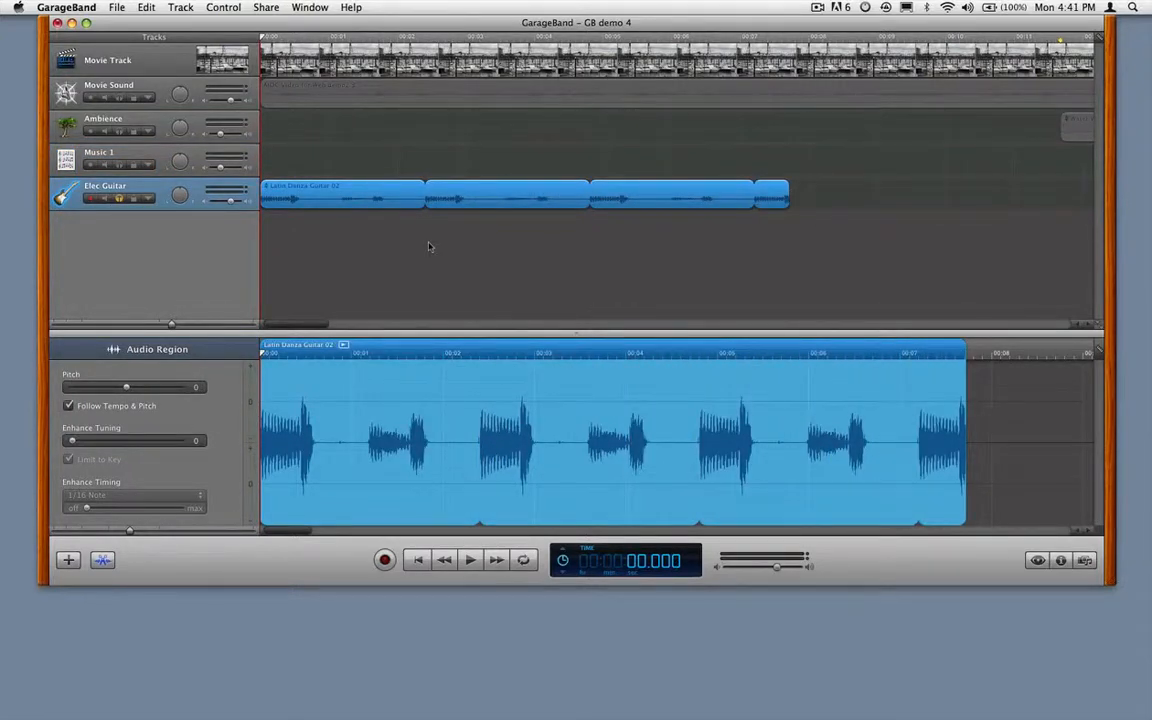
# Play the looped guitar region from the project start, then return the playhead to the beginning.
pyautogui.press('space')
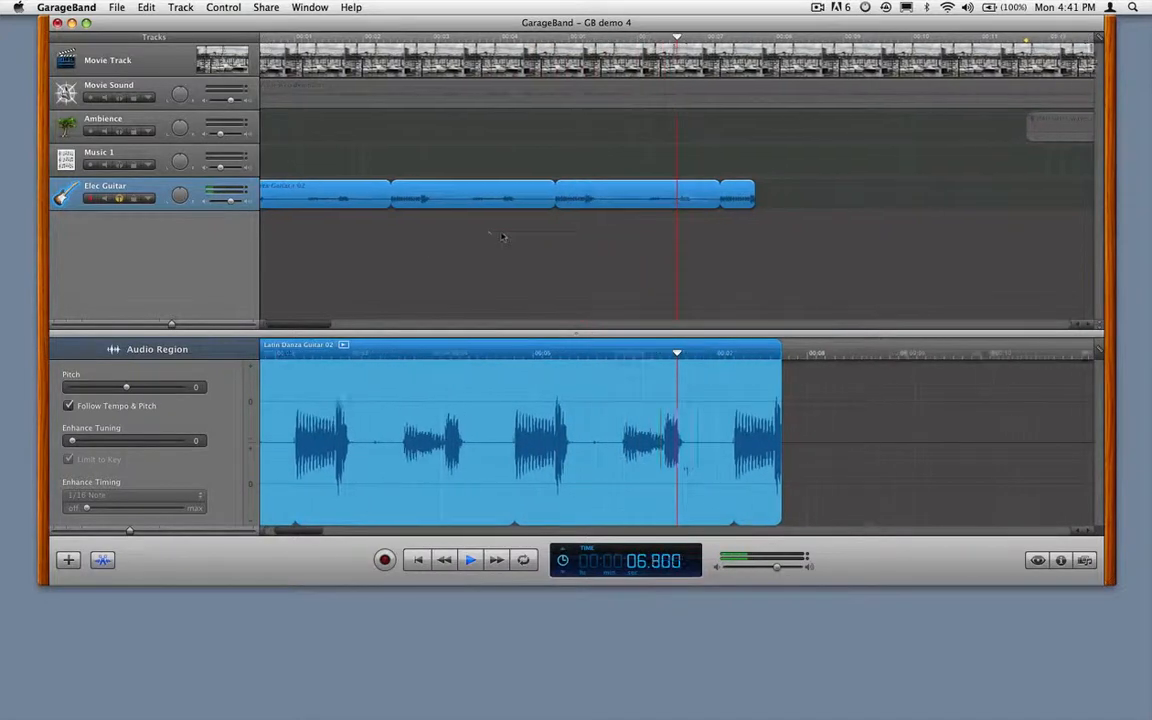
pyautogui.press('space')
pyautogui.press('Return')
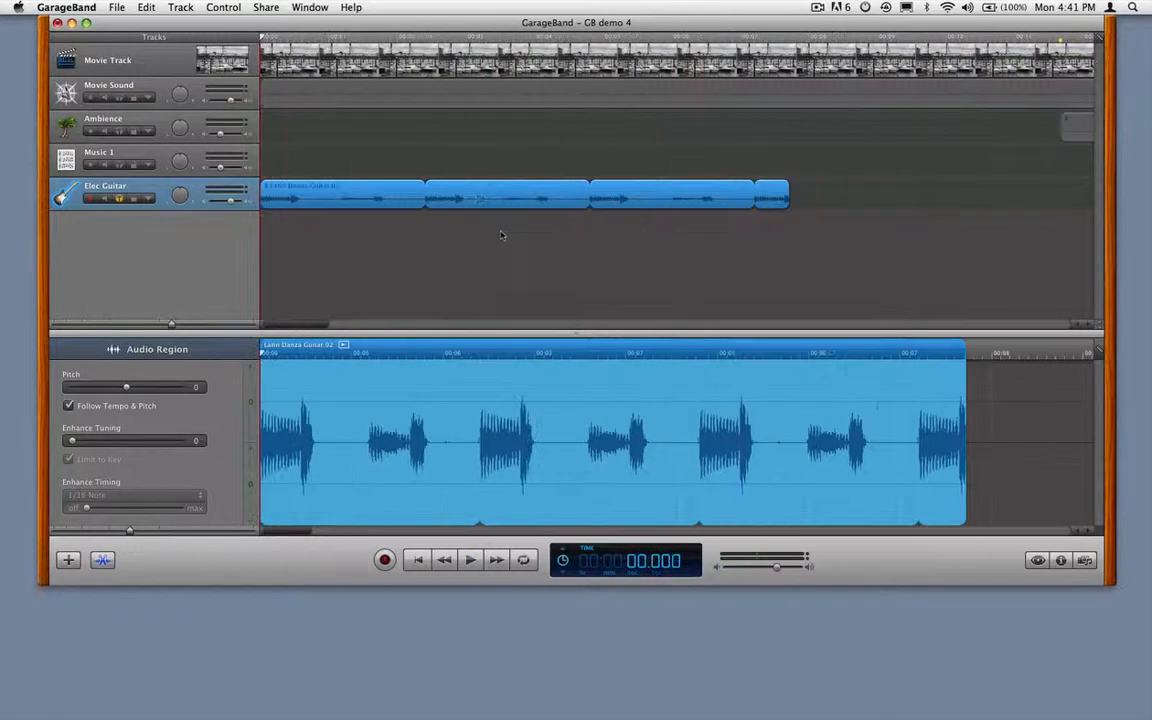
# Switch the time display to Measures and turn Snap to Grid back on.
pyautogui.click(568, 562)
pyautogui.click(565, 581)
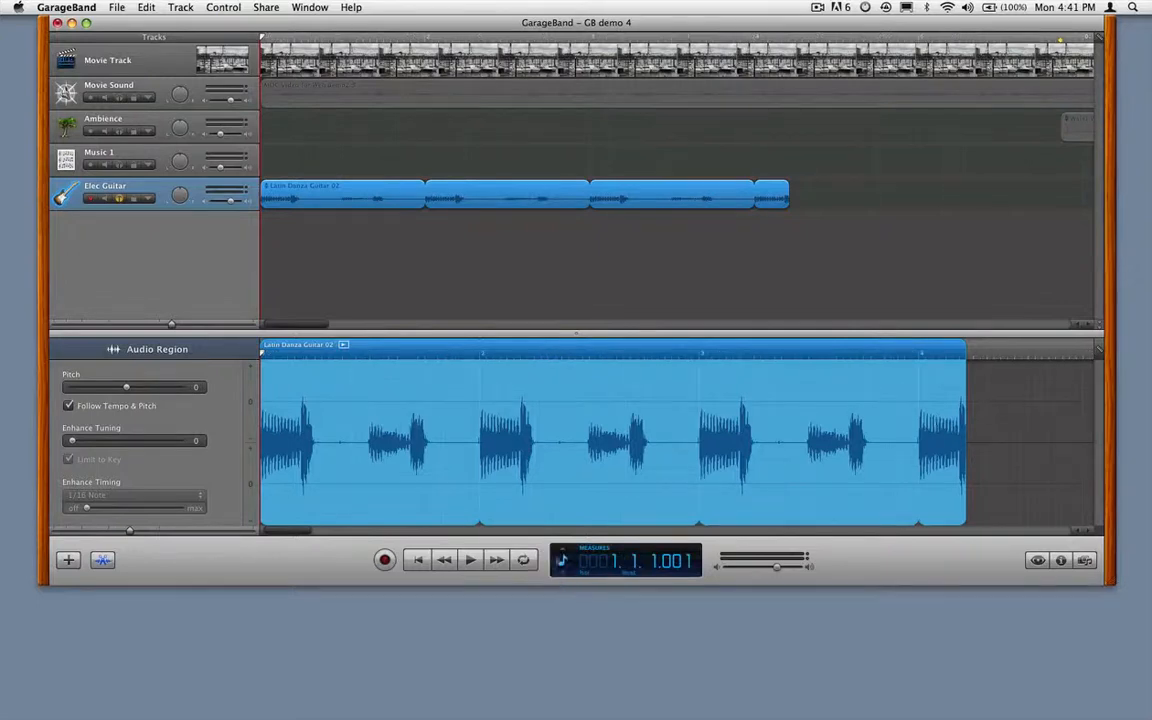
pyautogui.click(220, 8)
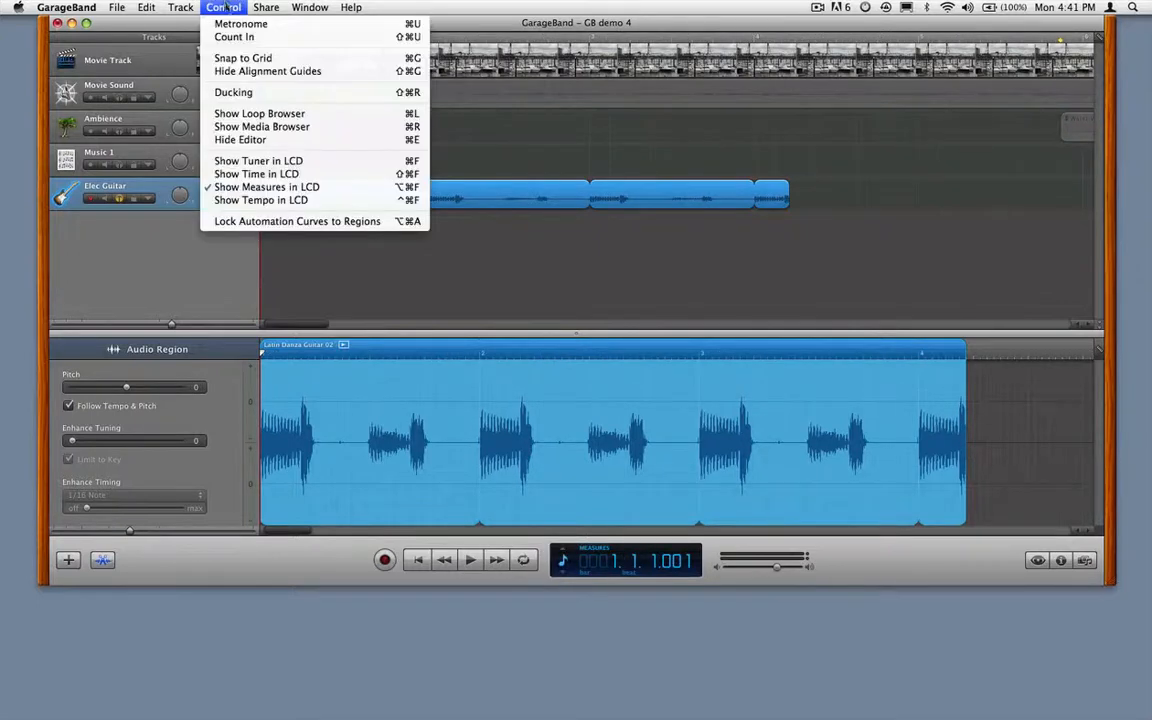
pyautogui.click(234, 58)
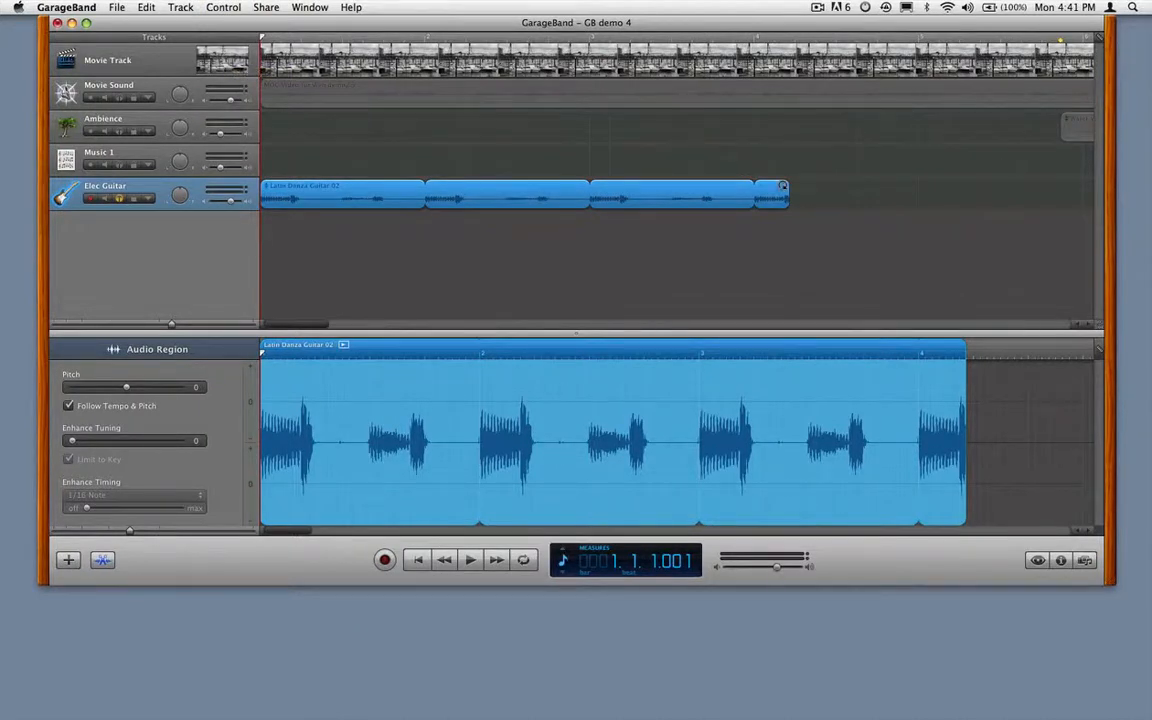
# Shorten the guitar region to measure 3, trim half a measure off its start and extend it to four short repetitions.
pyautogui.moveTo(783, 187); pyautogui.dragTo(590, 193)
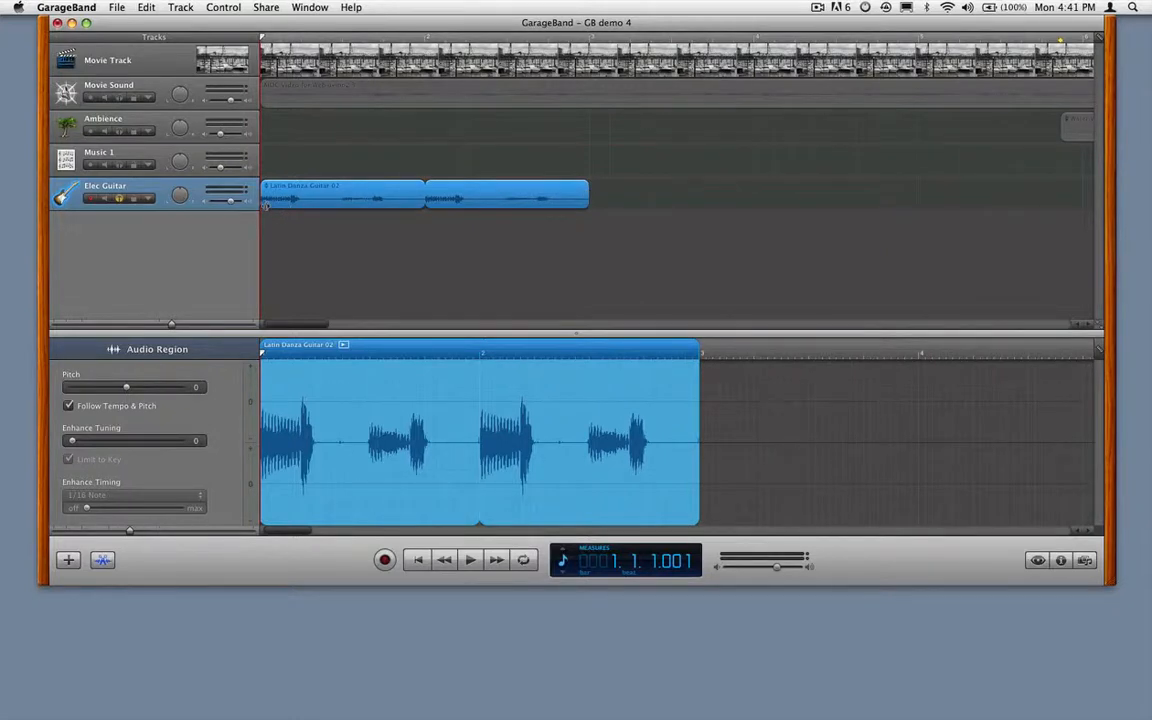
pyautogui.moveTo(264, 203); pyautogui.dragTo(345, 202)
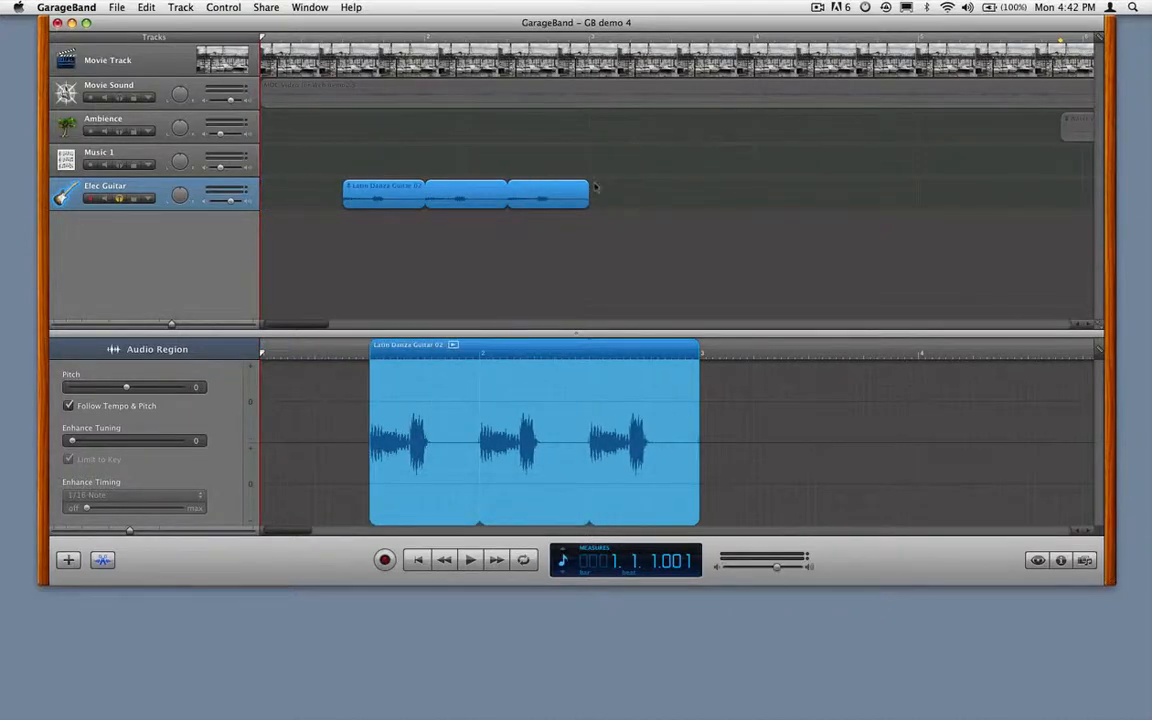
pyautogui.moveTo(588, 198); pyautogui.dragTo(670, 198)
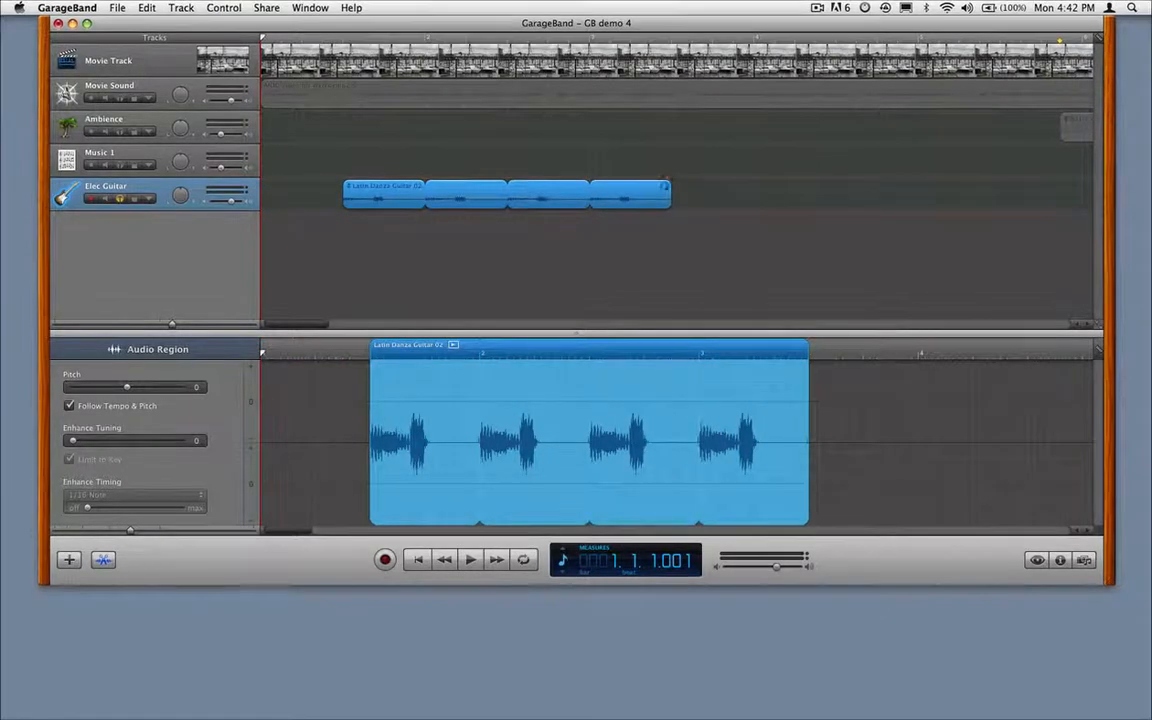
# Play the trimmed guitar loop from just before its start through its last repetition.
pyautogui.click(335, 40)
pyautogui.press('space')
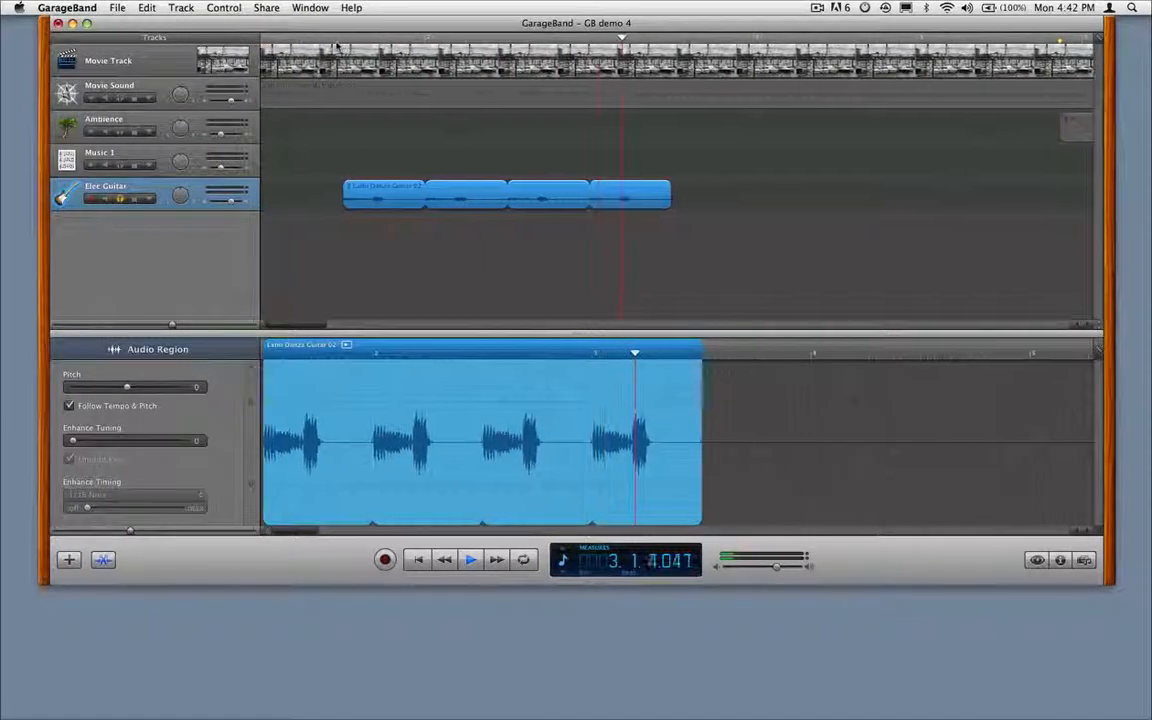
pyautogui.press('space')
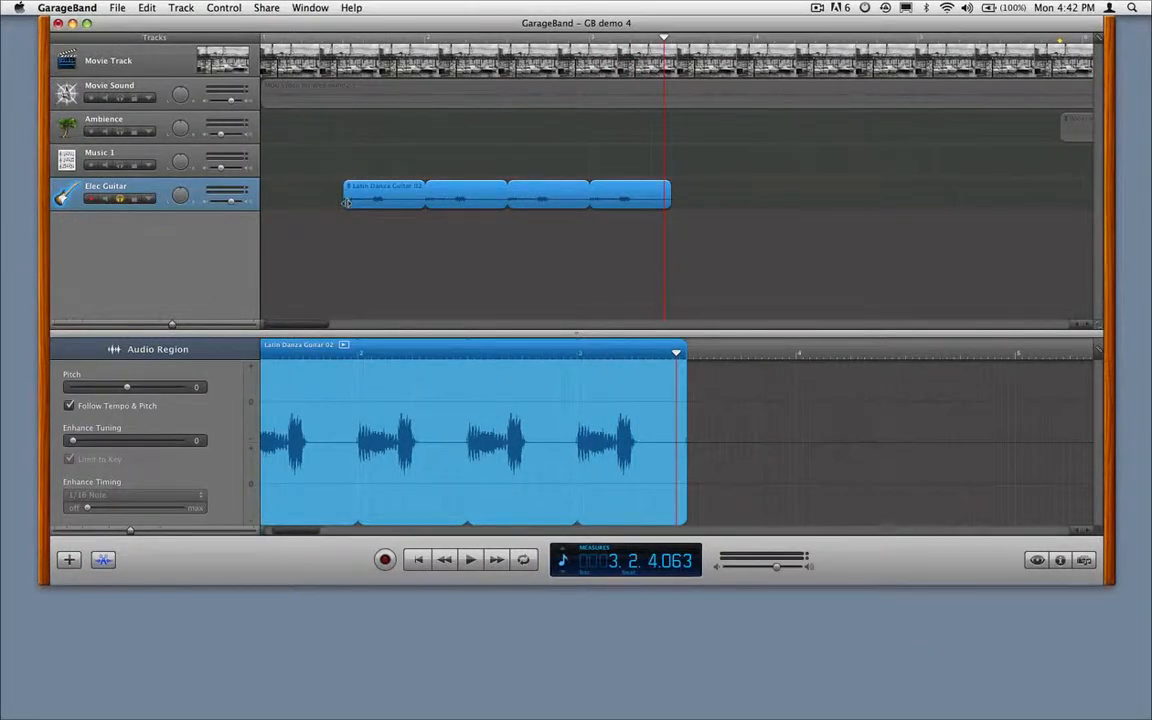
# Restore the guitar region's start to measure 1 and shorten its end to measure 3 for two full repetitions.
pyautogui.moveTo(346, 201); pyautogui.dragTo(264, 200)
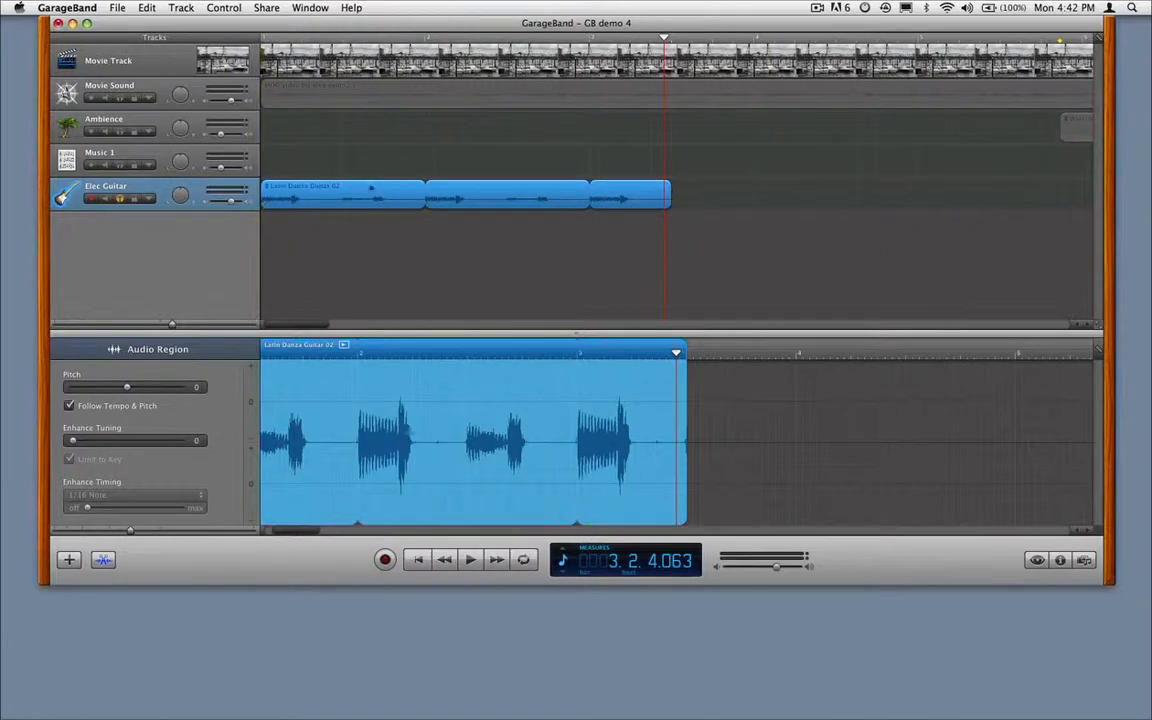
pyautogui.moveTo(670, 185); pyautogui.dragTo(589, 191)
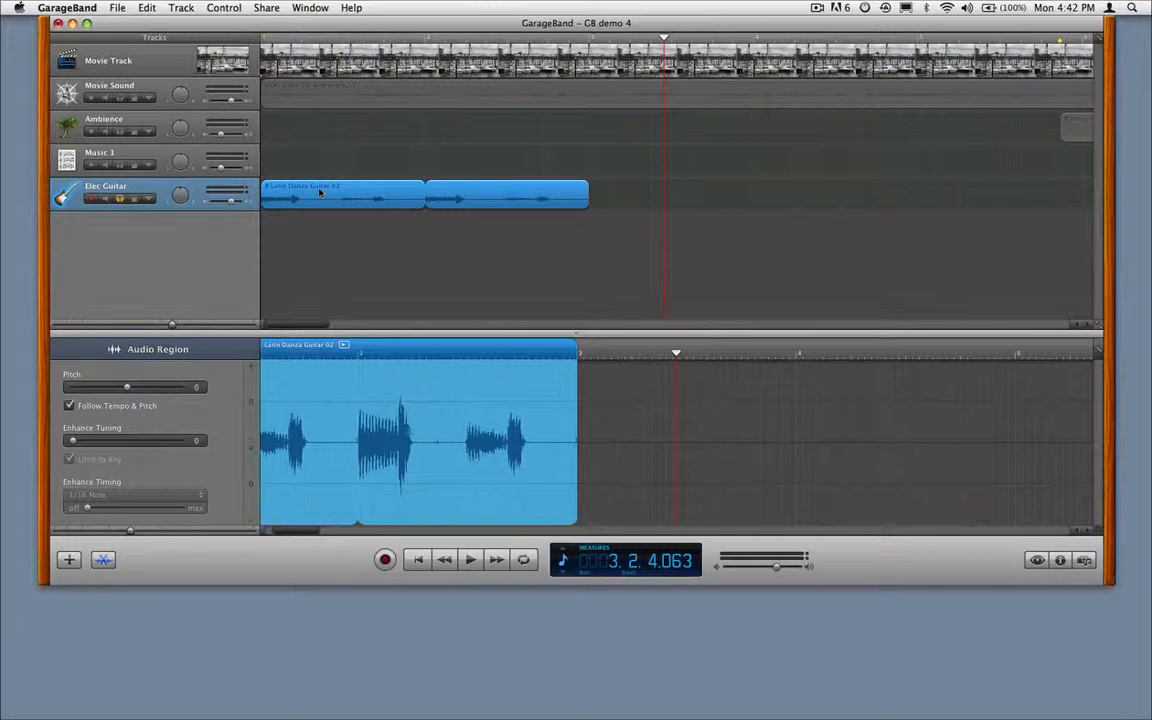
# Switch the guitar region's loop variation to Latin Danza Guitar 01 and play it from the beginning of the song.
pyautogui.click(267, 188)
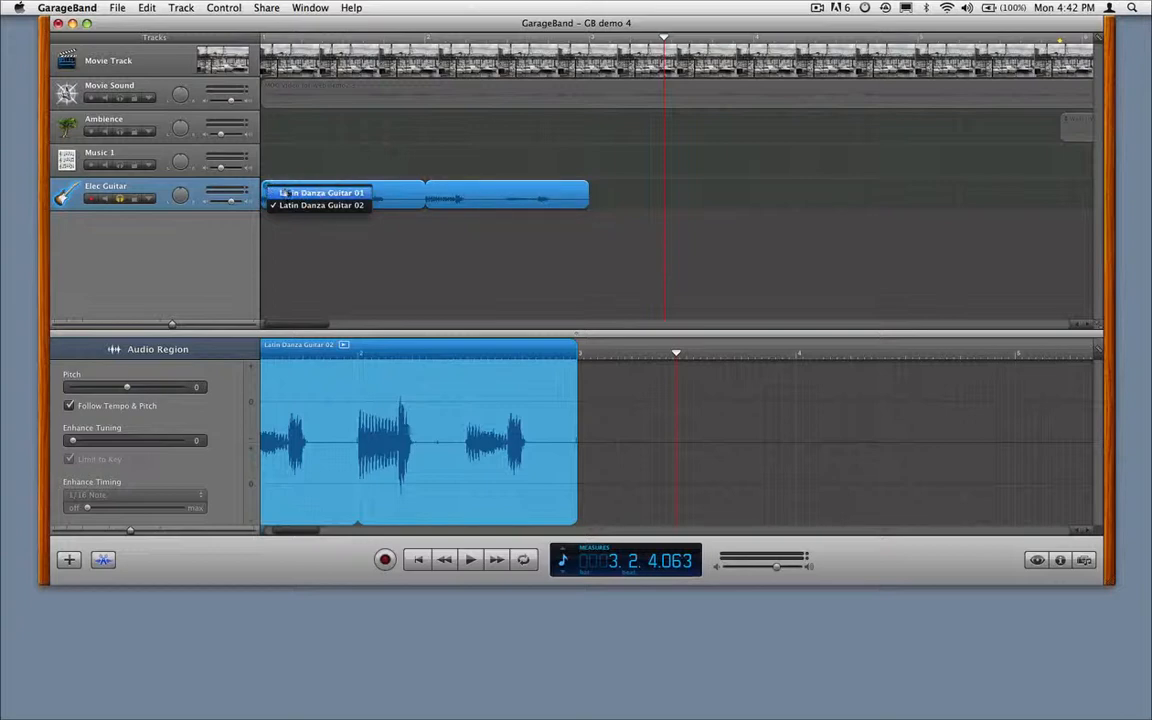
pyautogui.click(294, 193)
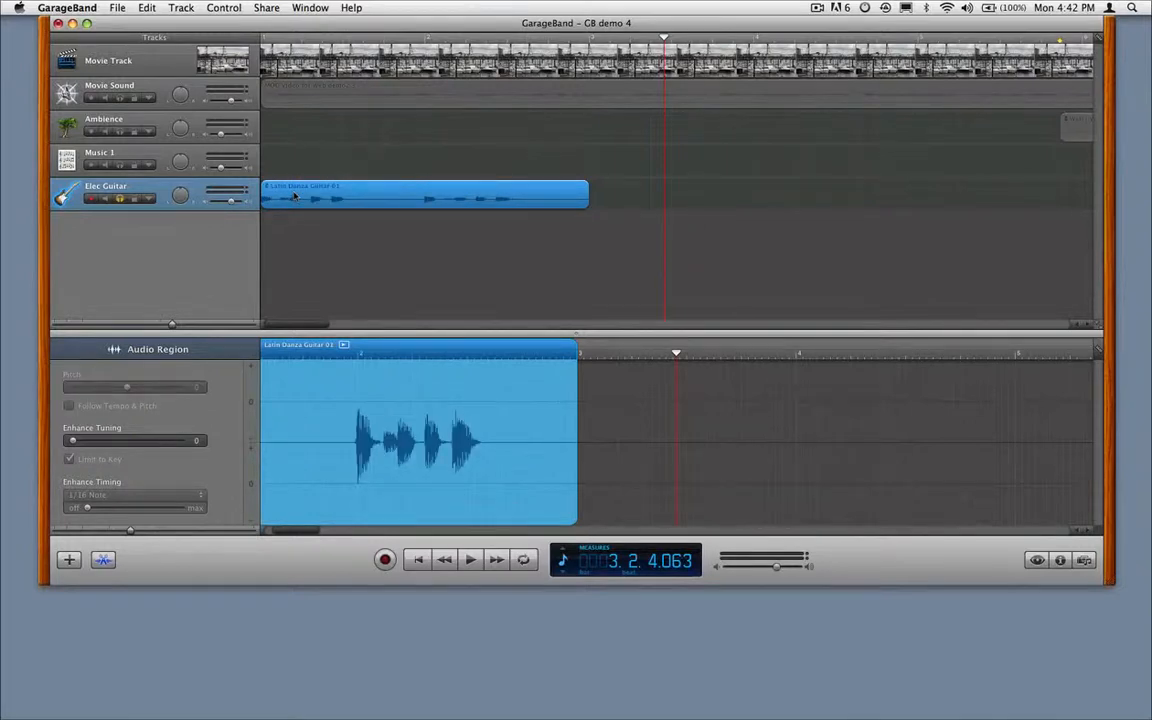
pyautogui.press('Return')
pyautogui.press('space')
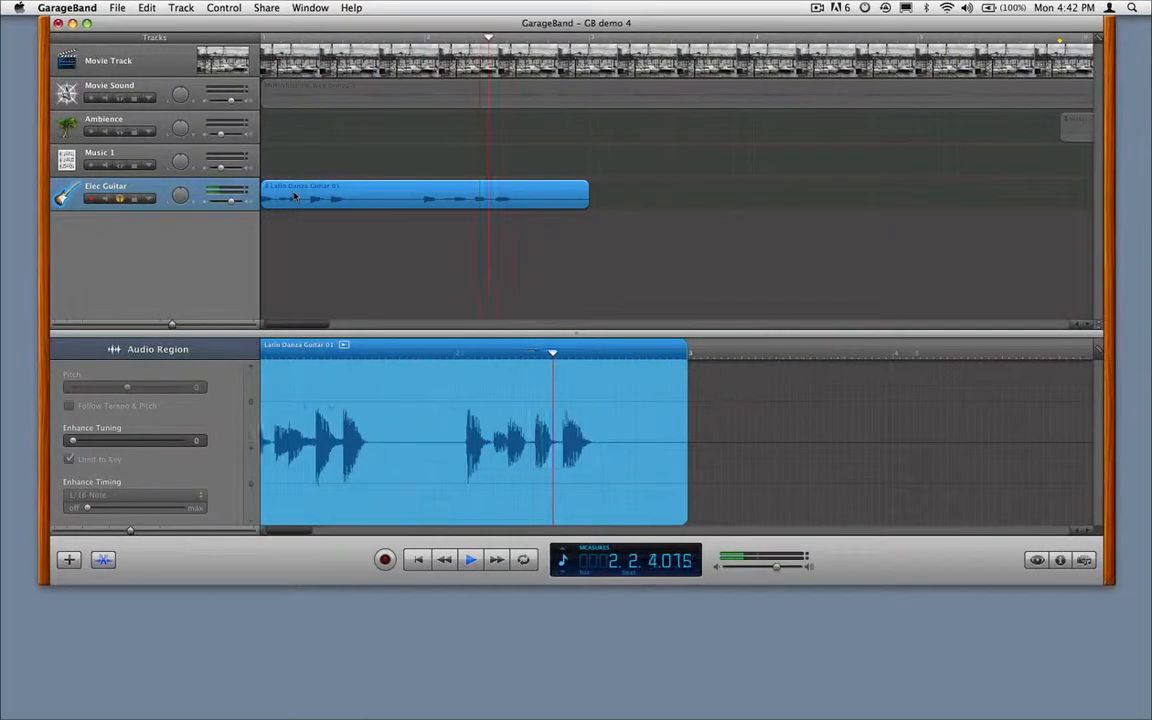
pyautogui.press('space')
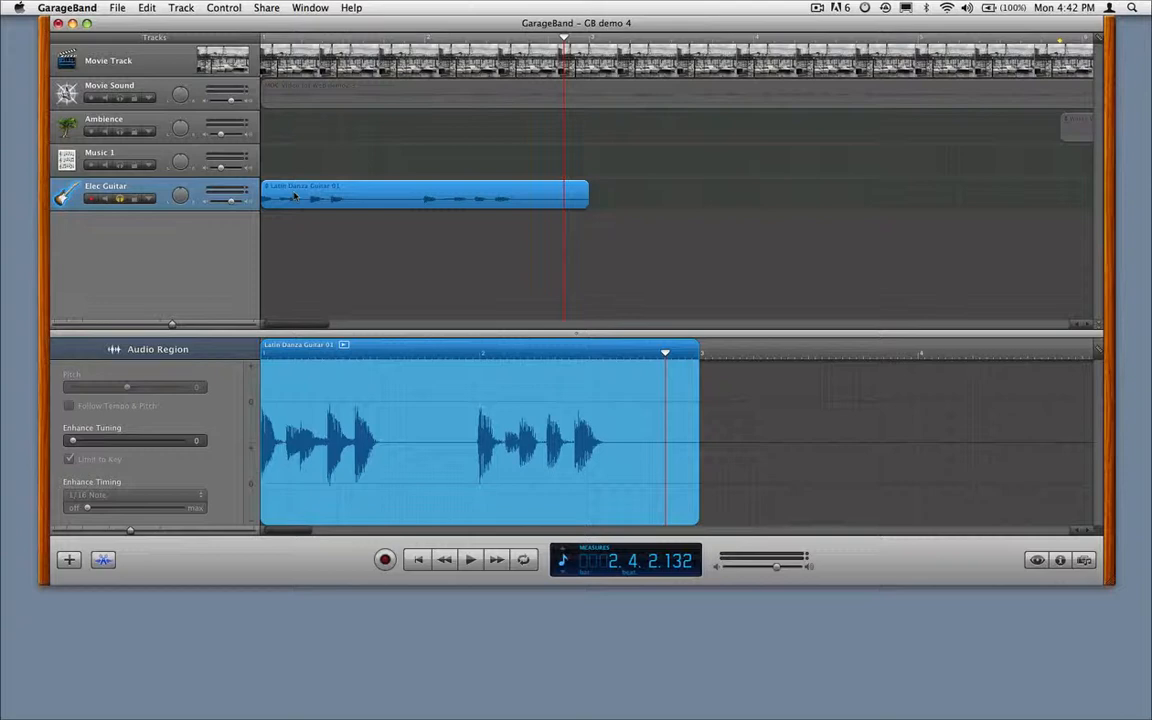
# Shorten the guitar region to its first half measure and play that half measure with cycling on, turning cycling off when finished.
pyautogui.press('Return')
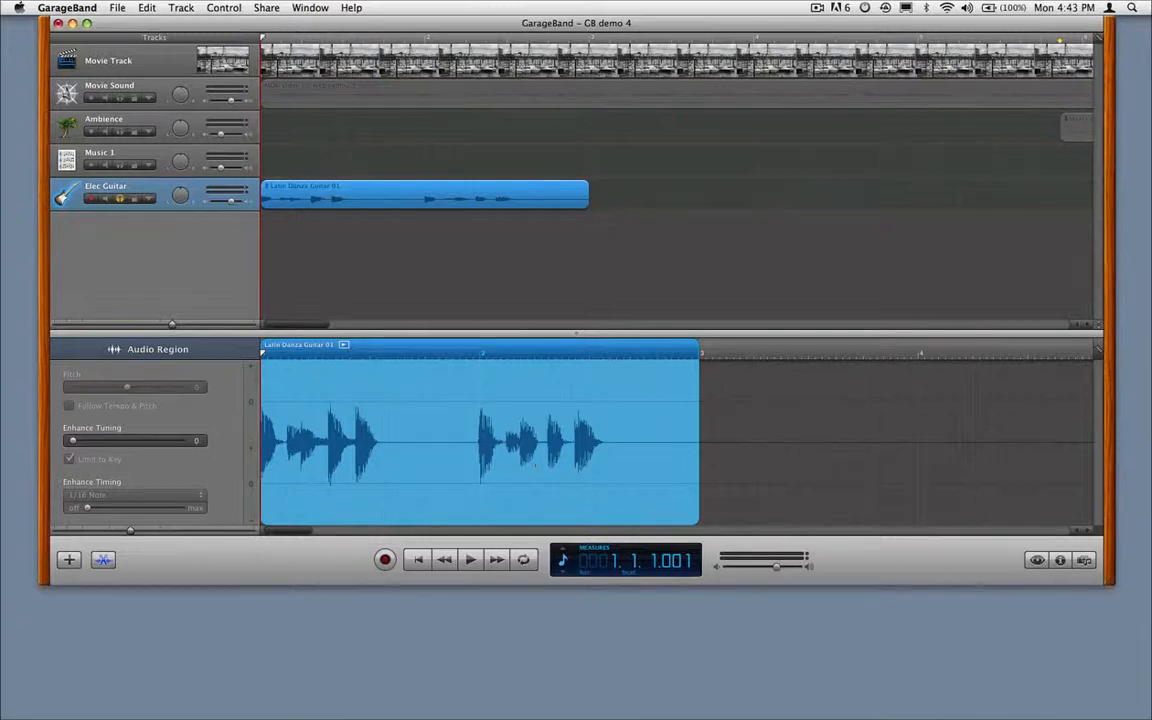
pyautogui.moveTo(698, 510); pyautogui.dragTo(375, 475)
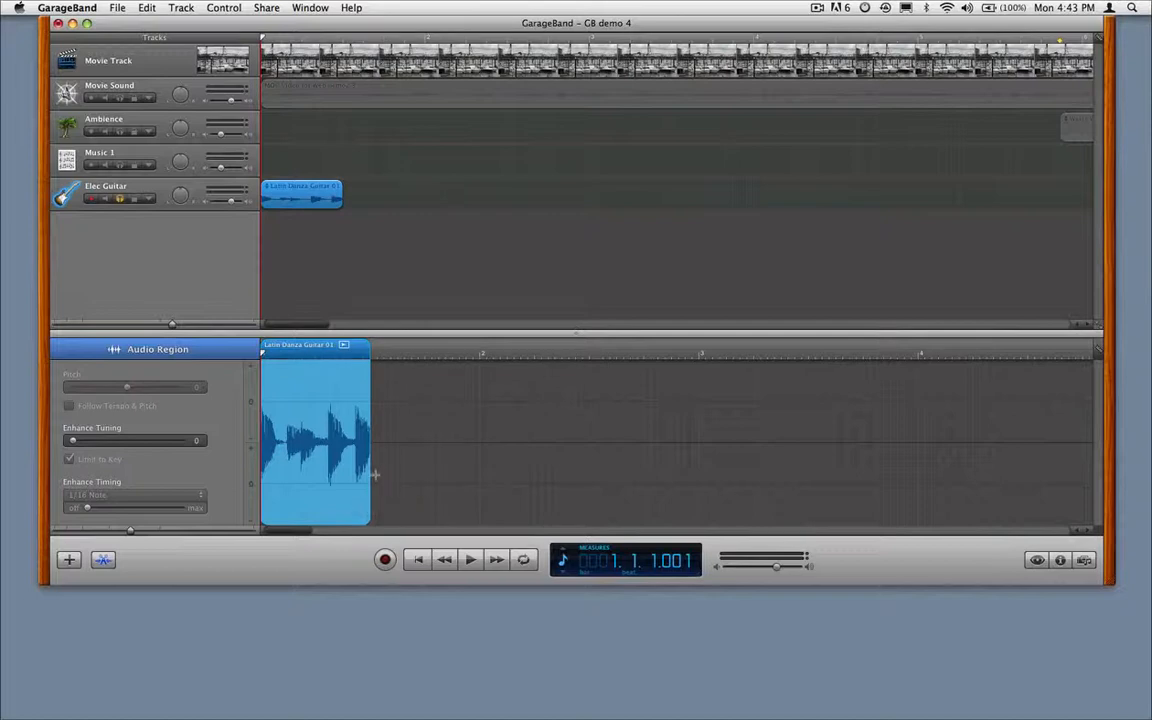
pyautogui.press('c')
pyautogui.press('space')
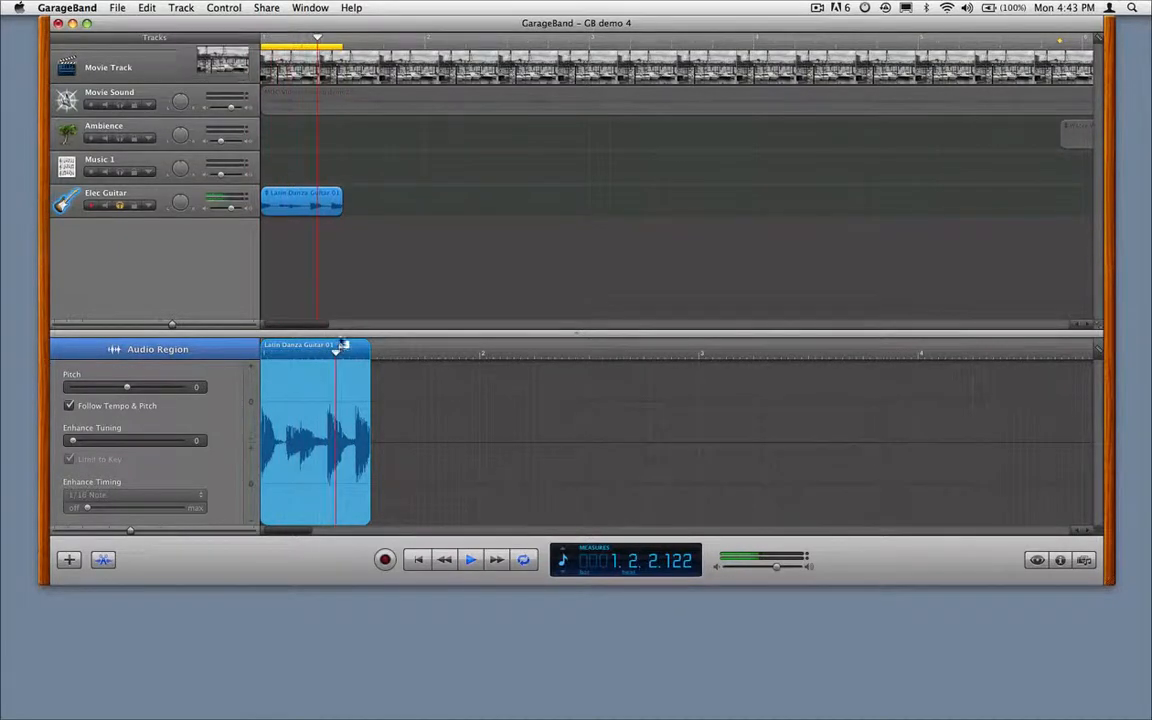
pyautogui.press('space')
pyautogui.press('c')
# Loop the half-measure guitar region out to about two and three-quarter repetitions and play it from the beginning.
pyautogui.moveTo(340, 183); pyautogui.dragTo(487, 192)
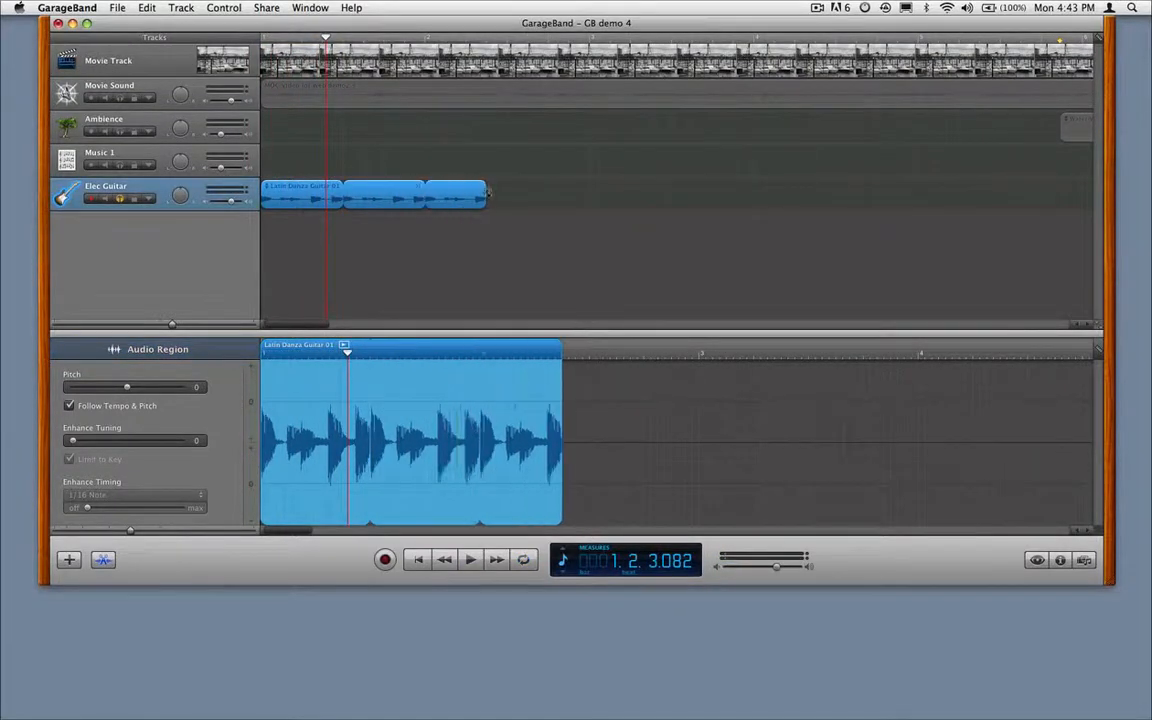
pyautogui.press('Return')
pyautogui.press('space')
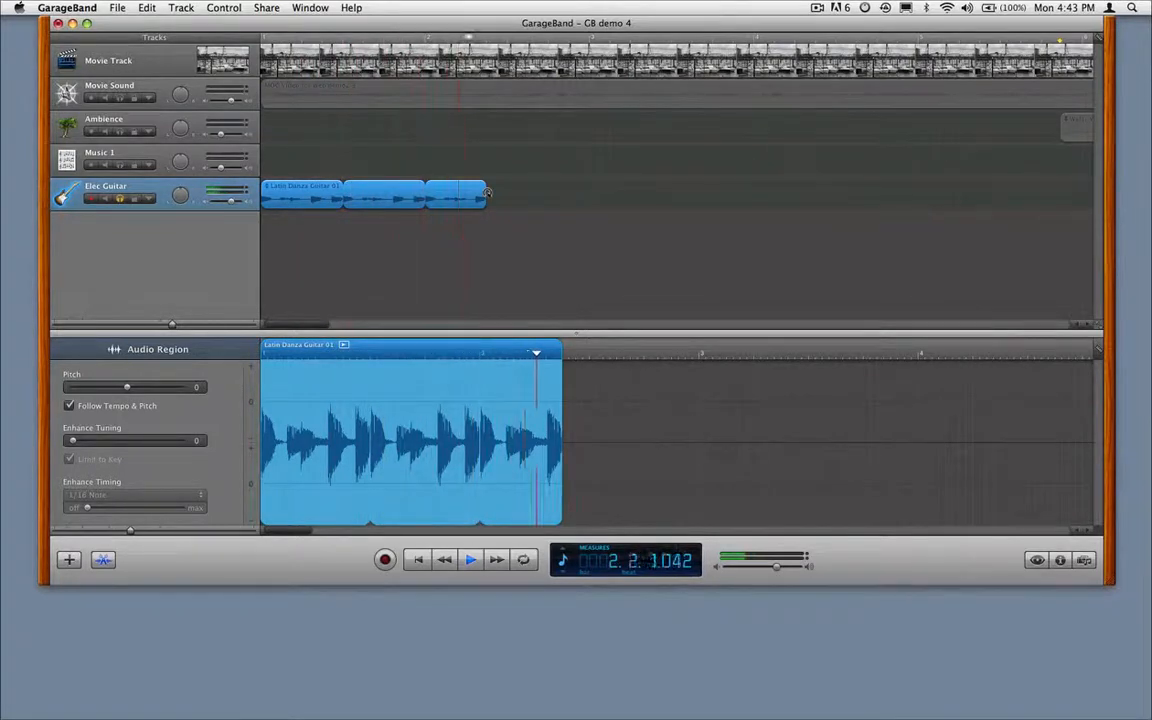
pyautogui.press('space')
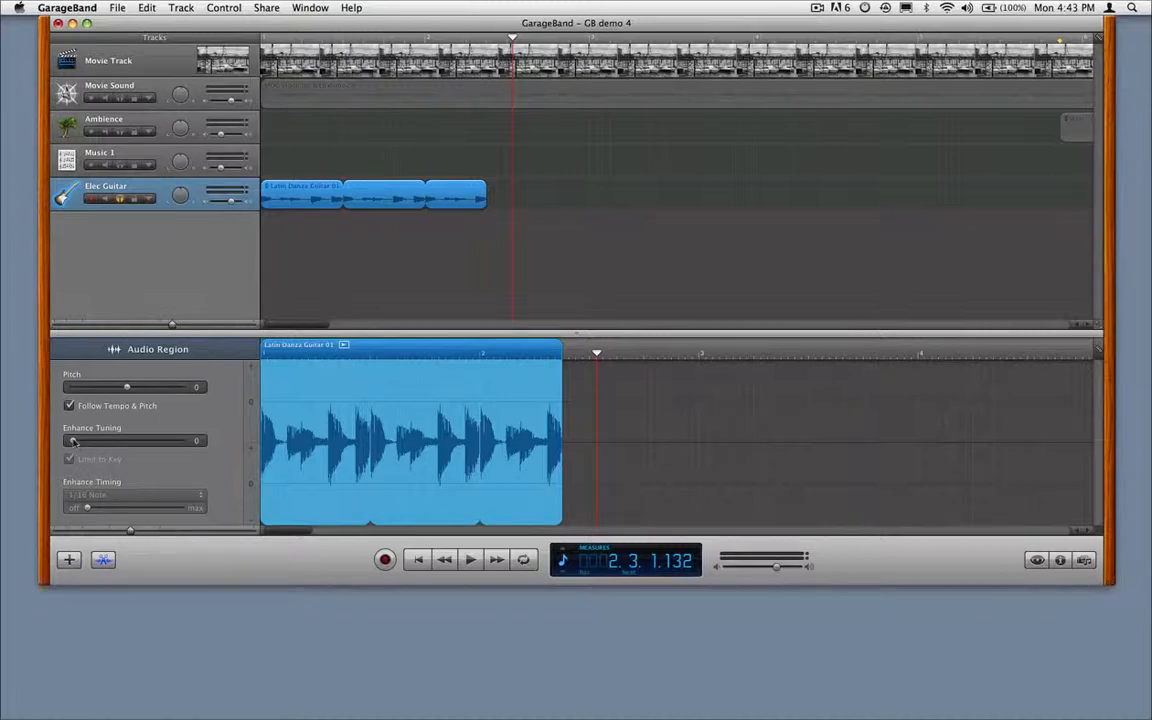
# Try Enhance Timing on the guitar region with the 1/16 Note setting and return its amount to 0.
pyautogui.moveTo(73, 442)
pyautogui.mouseDown()
pyautogui.moveTo(131, 454)
pyautogui.moveTo(71, 464)
pyautogui.mouseUp()
pyautogui.moveTo(87, 507); pyautogui.dragTo(115, 505)
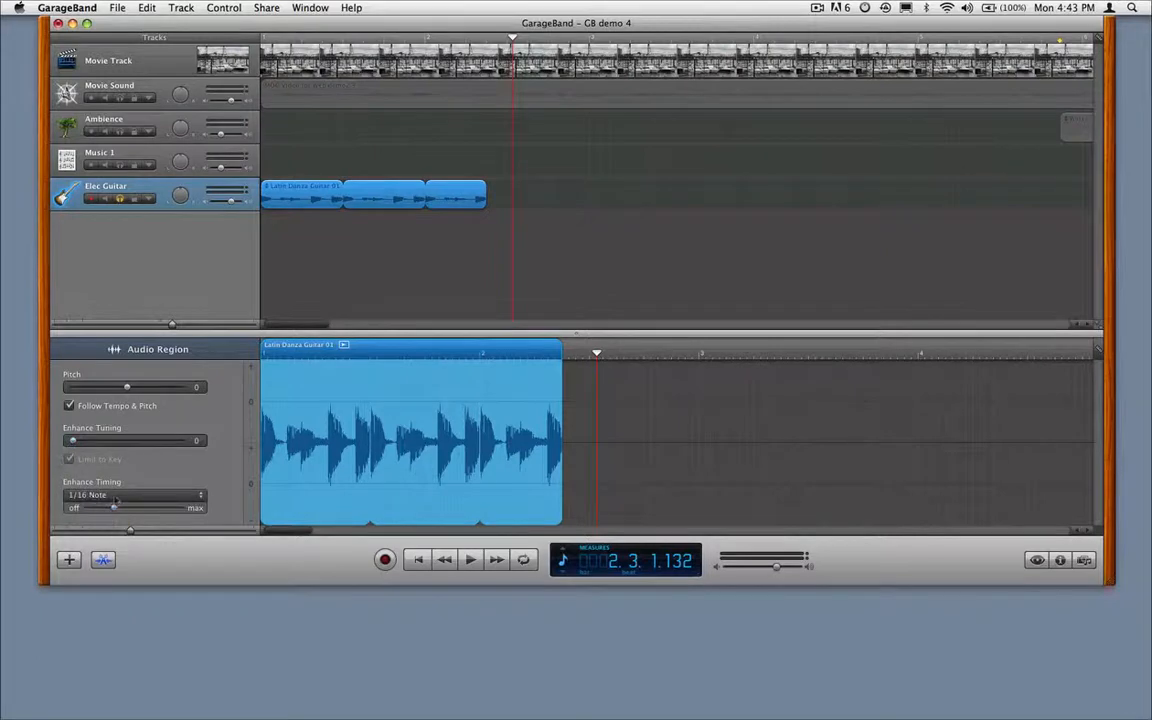
pyautogui.click(116, 496)
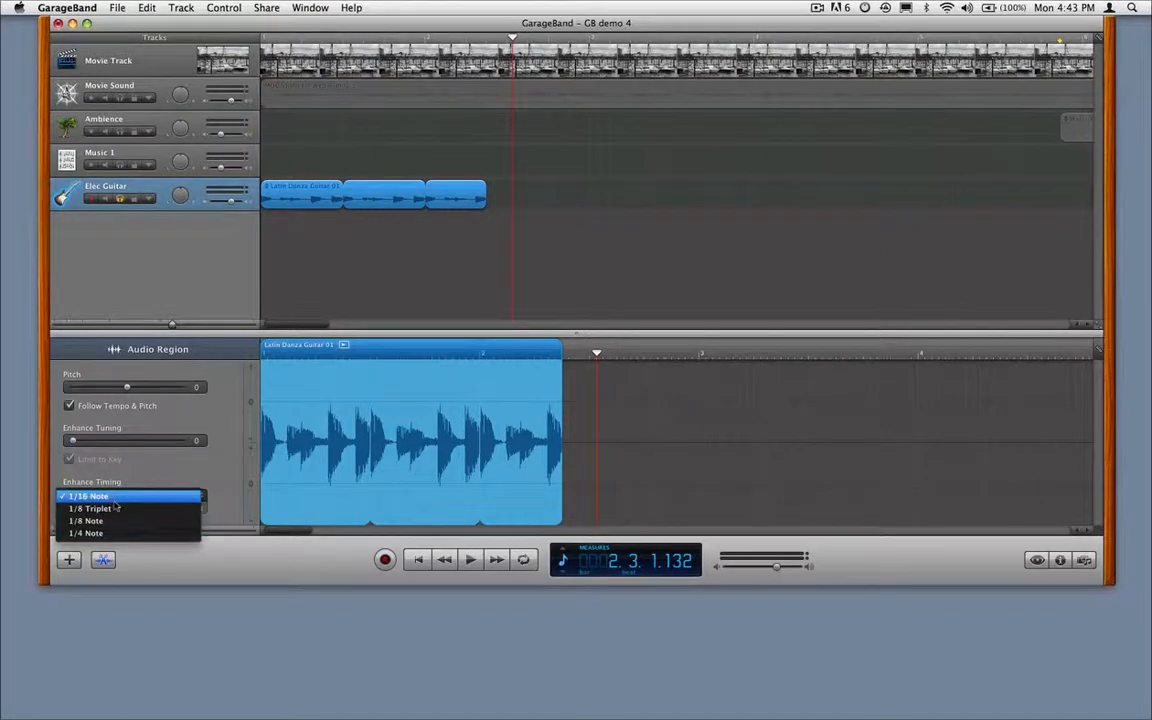
pyautogui.click(113, 500)
pyautogui.moveTo(113, 507); pyautogui.dragTo(74, 510)
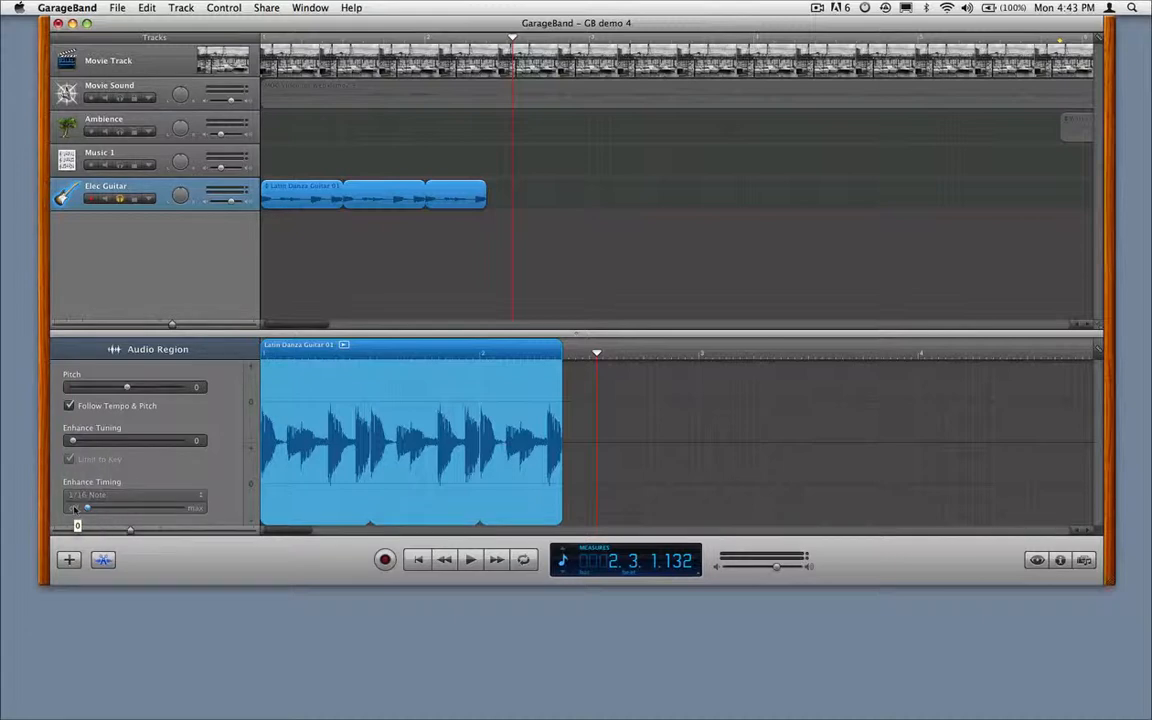